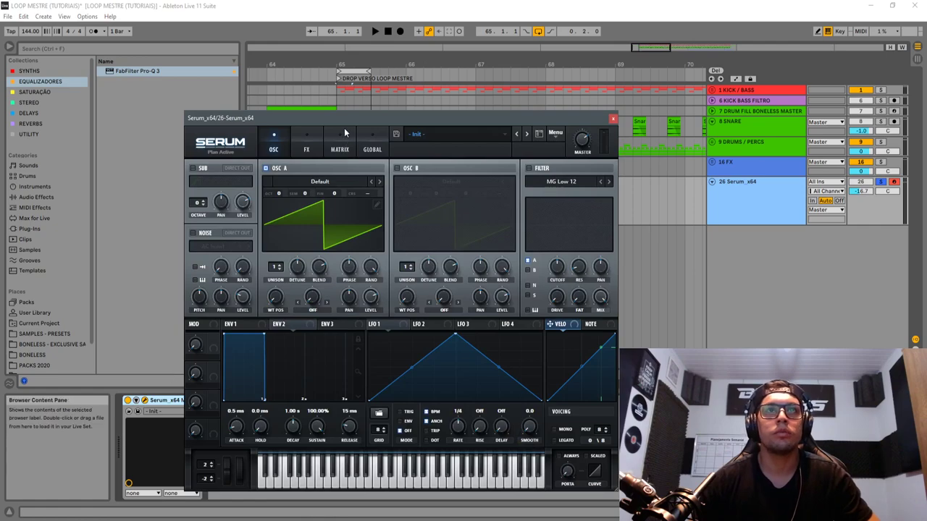
Load the SSQ digital wavetable into Serum's oscillator A and audition it in the loop.
drag(355, 117, 357, 118)
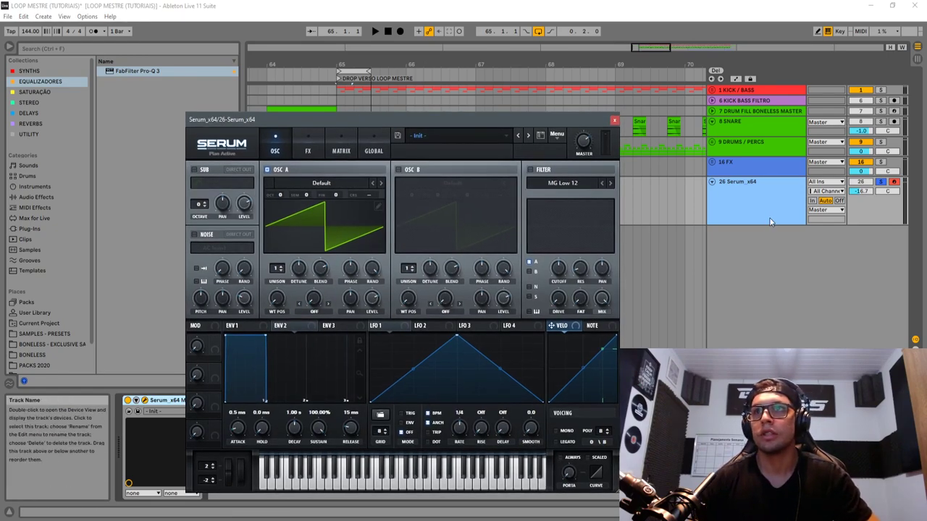
key(space)
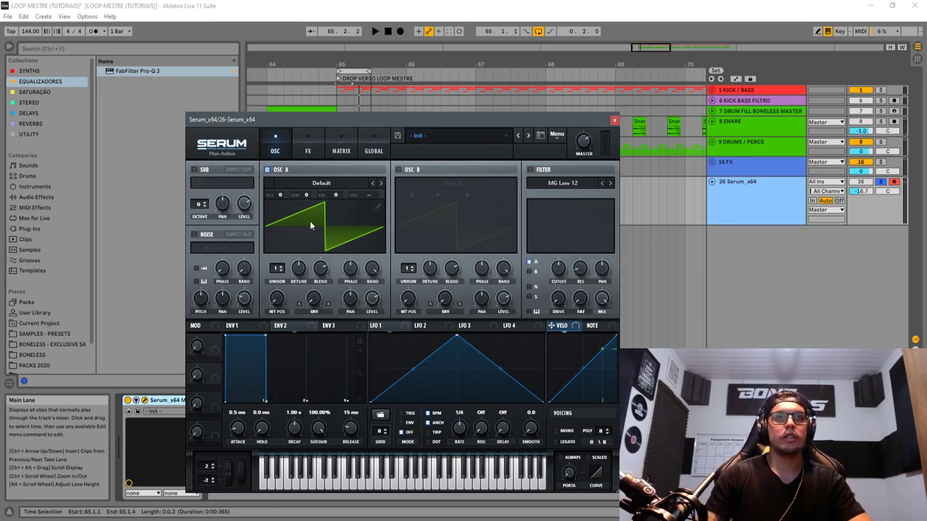
click(346, 182)
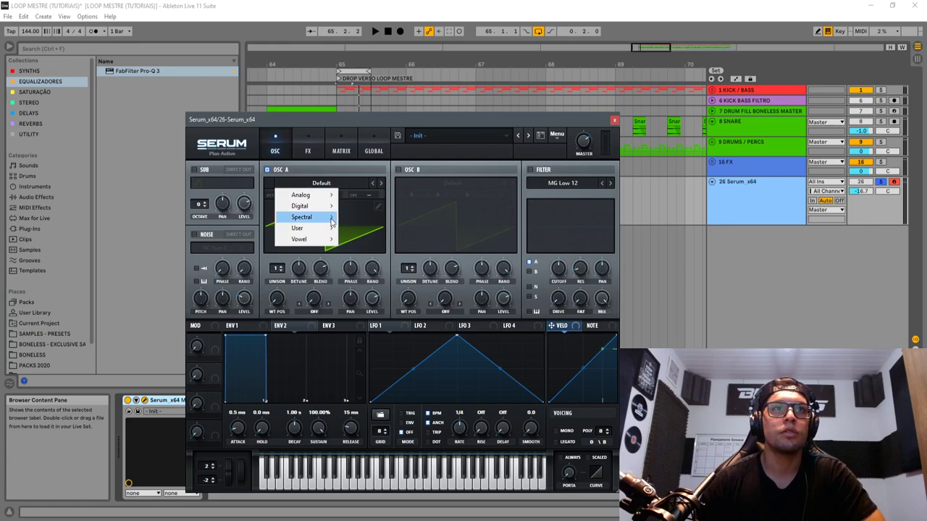
mouse_move(325, 212)
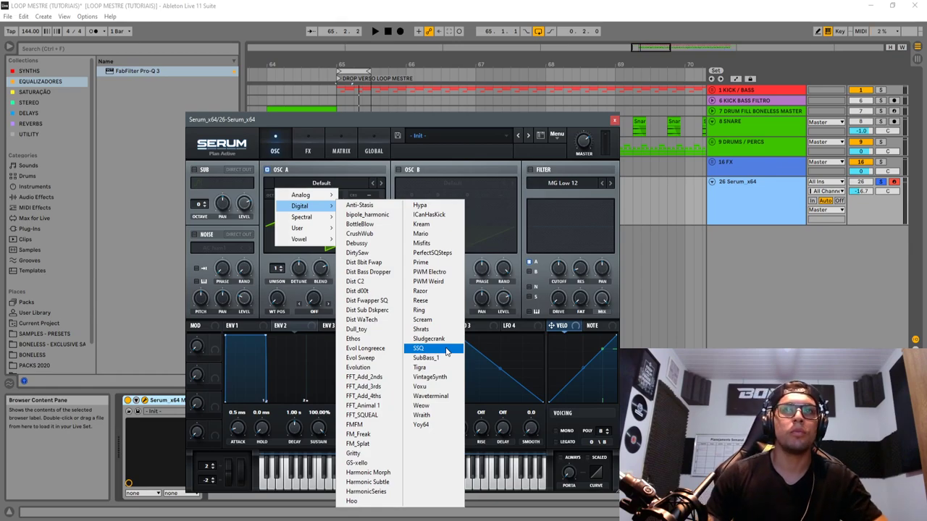
click(447, 350)
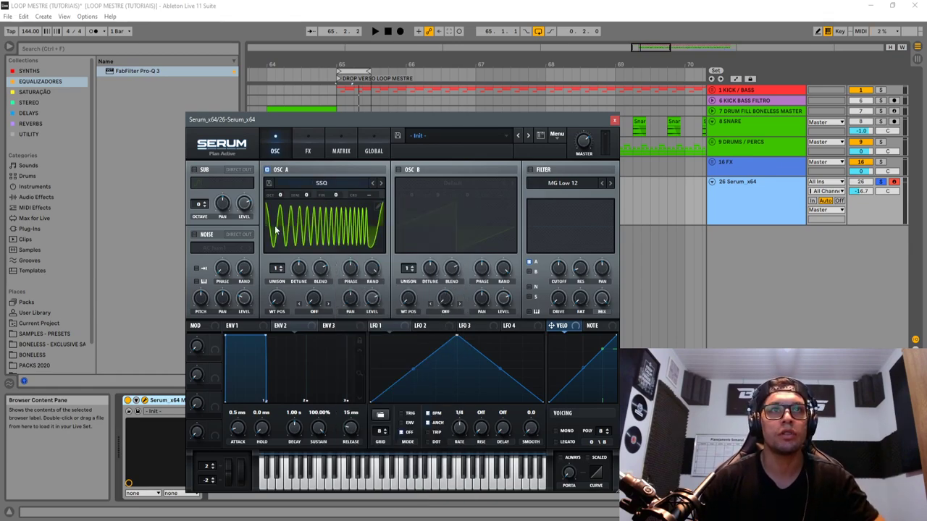
key(space)
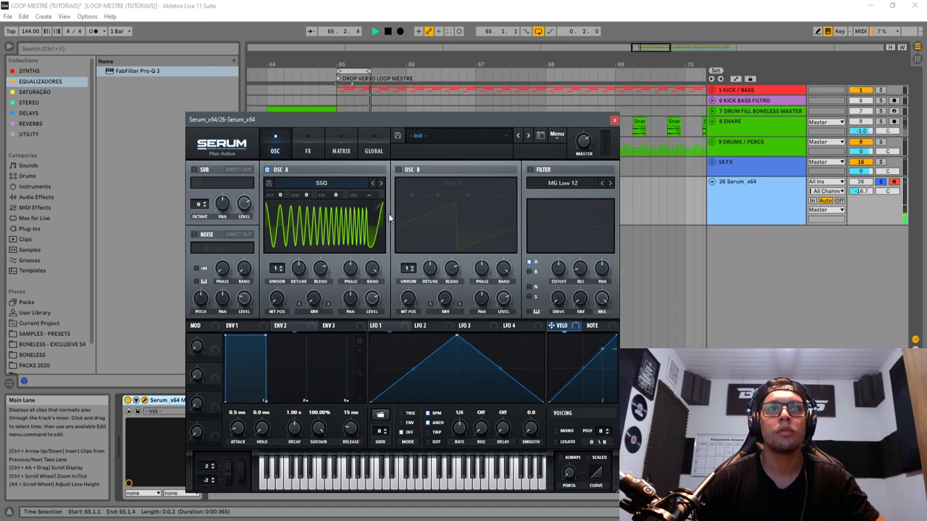
key(space)
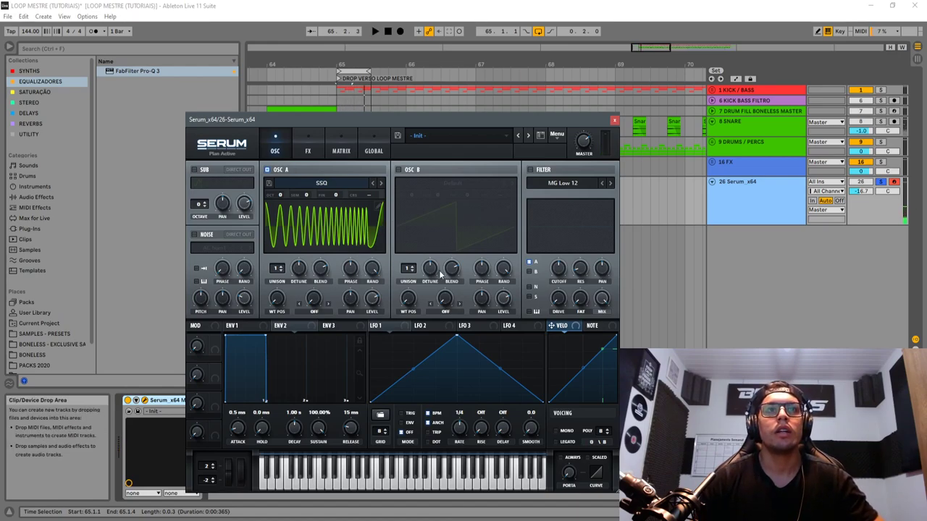
Sweep oscillator A's wavetable position up and back to the first frame while auditioning the sound.
drag(277, 303, 299, 179)
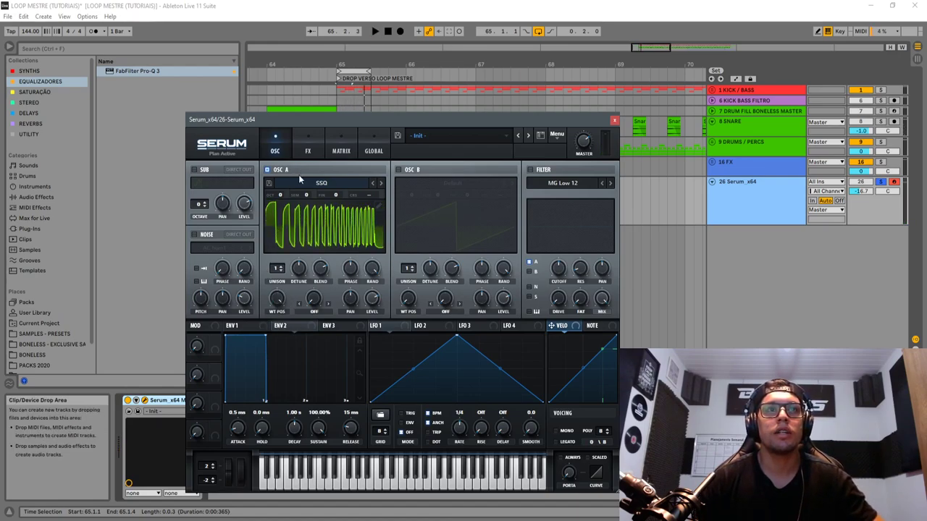
mouse_move(276, 301)
drag(277, 302, 275, 427)
key(space)
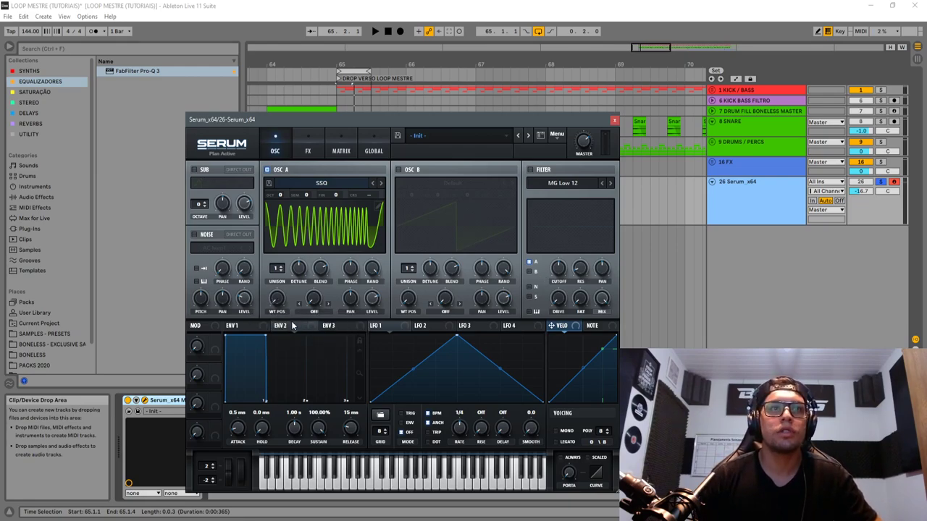
Enable the filter on oscillator A as MG Low 24, assign Envelope 2 to its cutoff and audition the loop.
click(530, 171)
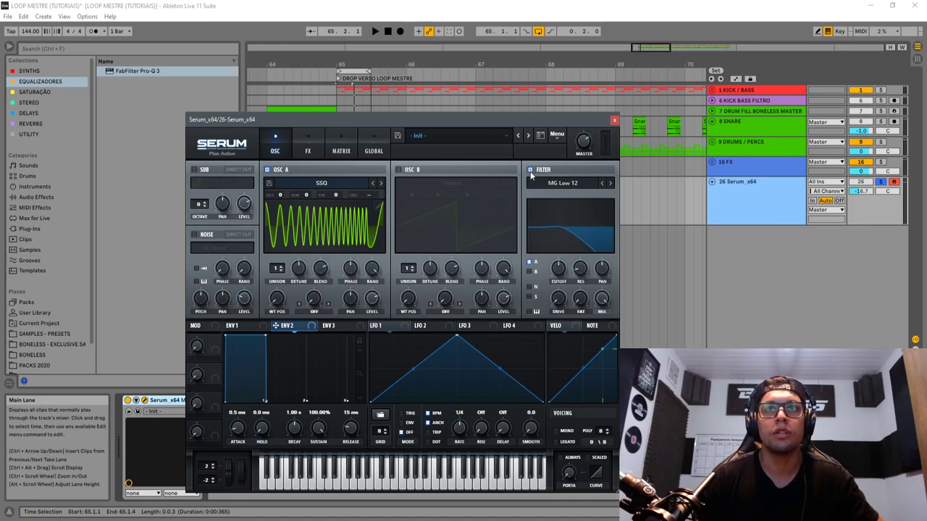
click(610, 184)
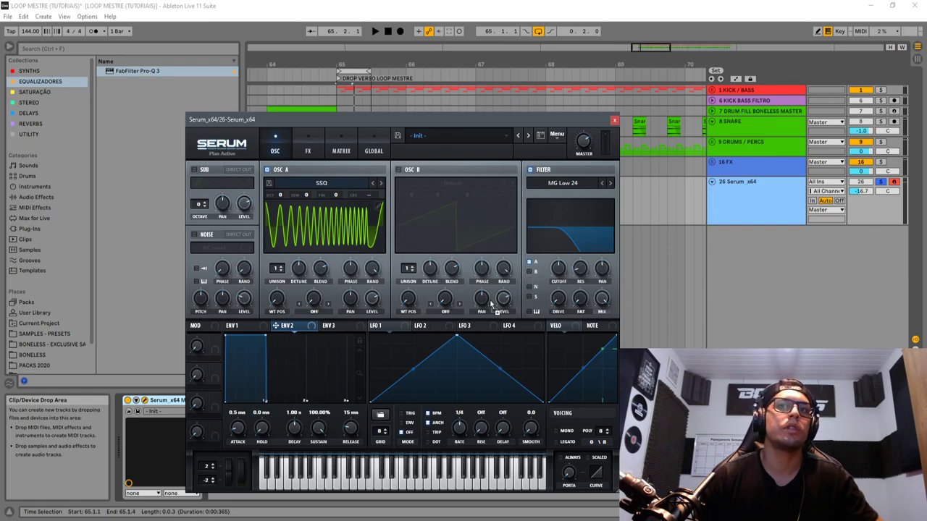
mouse_move(564, 269)
key(space)
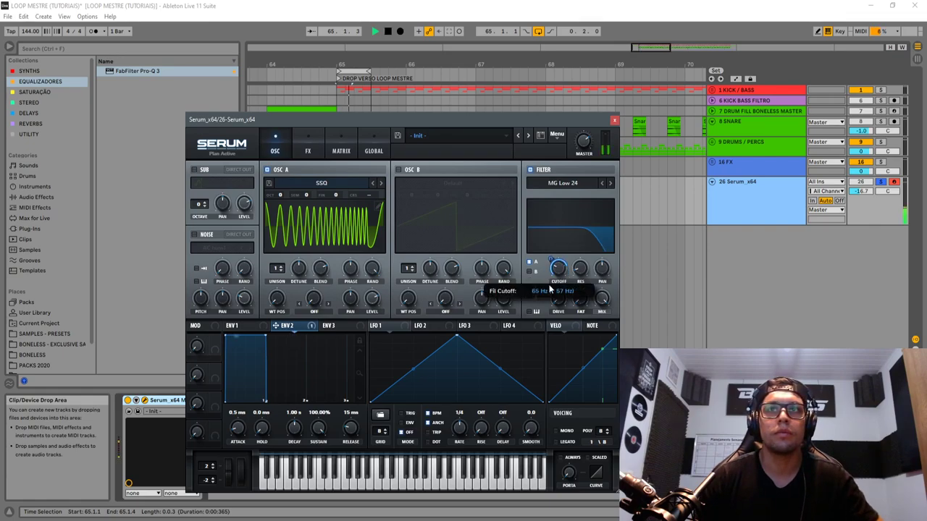
key(space)
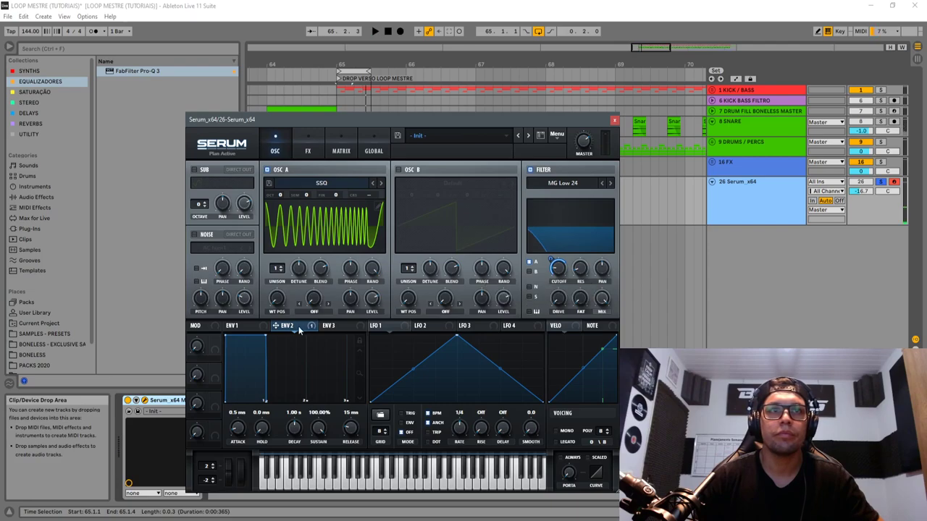
Shape Envelope 2 with a 1.66 s decay, 15.44% sustain and 81 ms release while playing the loop.
drag(263, 335, 251, 394)
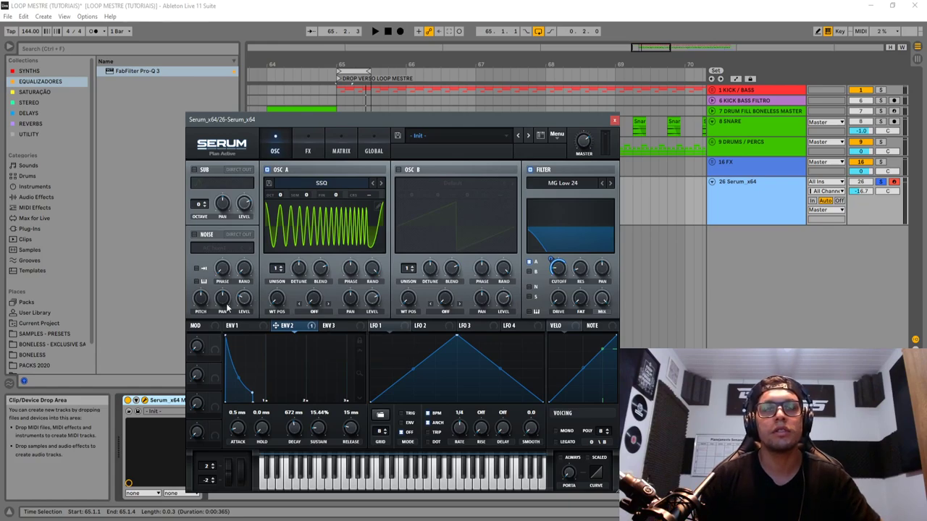
key(space)
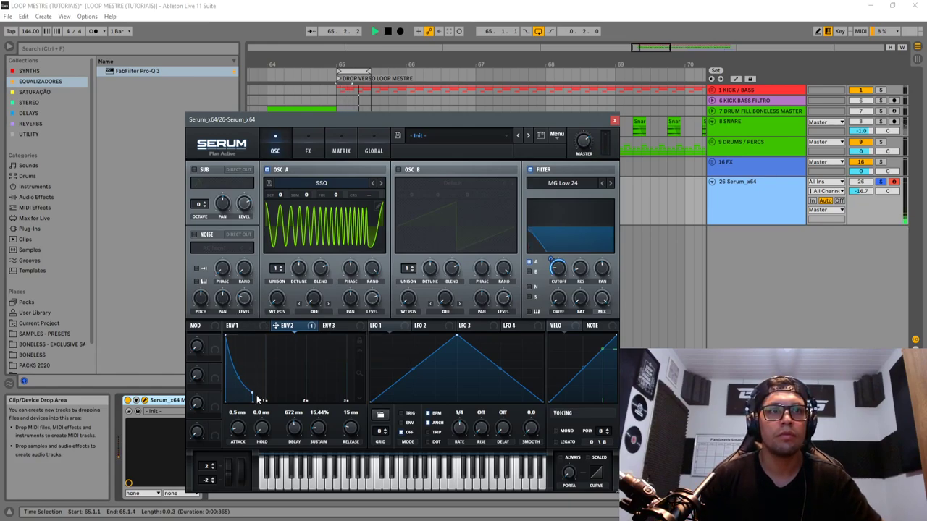
drag(253, 393, 293, 392)
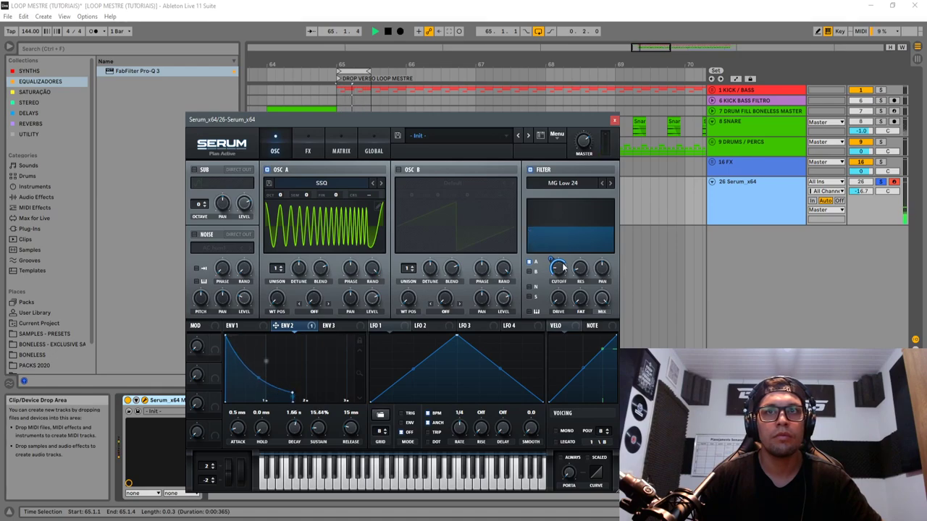
mouse_move(551, 259)
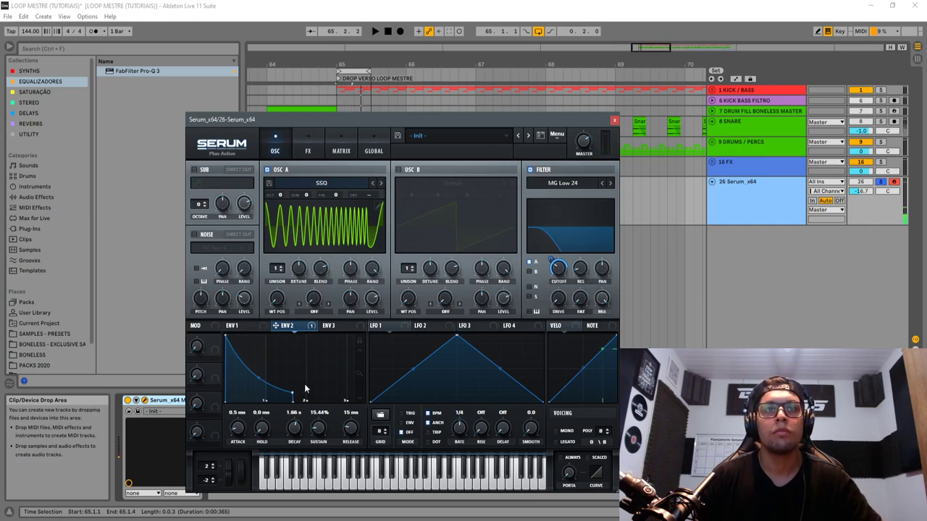
key(space)
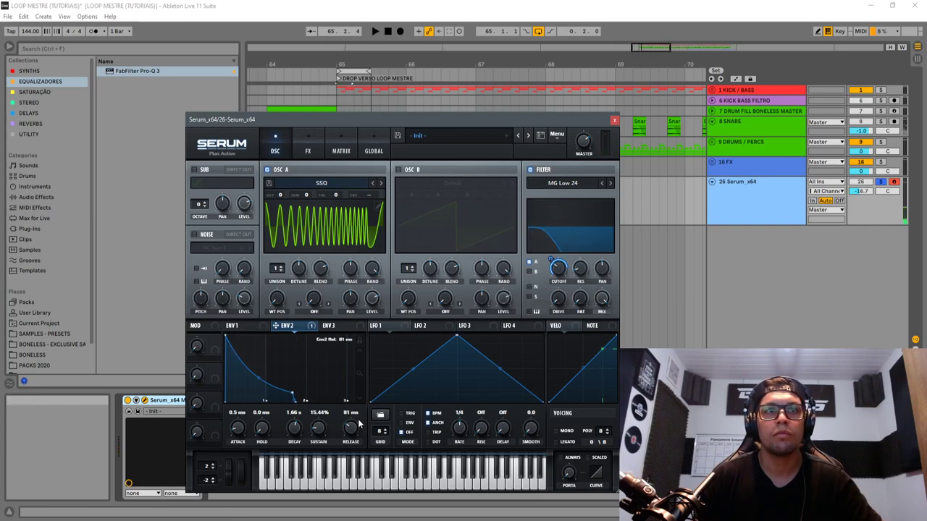
Adjust the filter cutoff and set Envelope 2's modulation of it to 100 while auditioning the loop.
key(space)
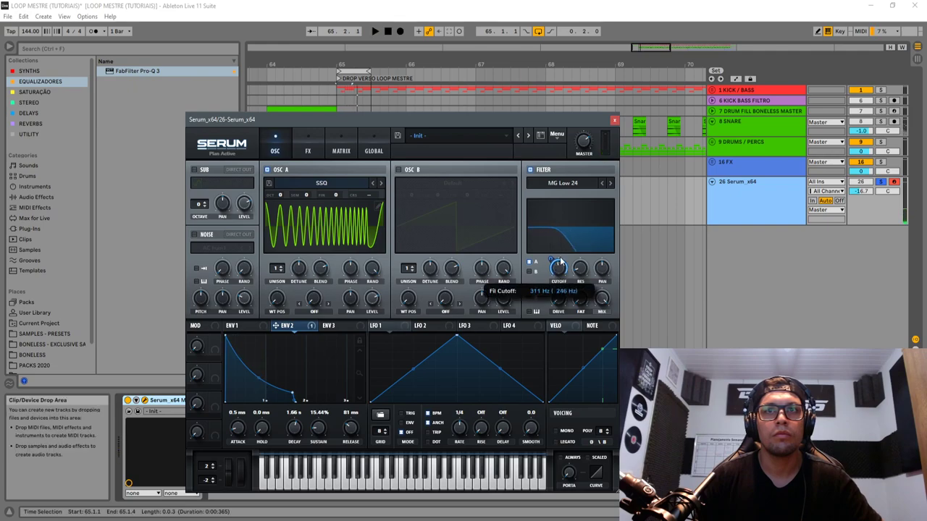
key(space)
mouse_move(561, 260)
mouse_down()
mouse_move(560, 273)
mouse_move(552, 251)
mouse_up()
key(space)
key(space)
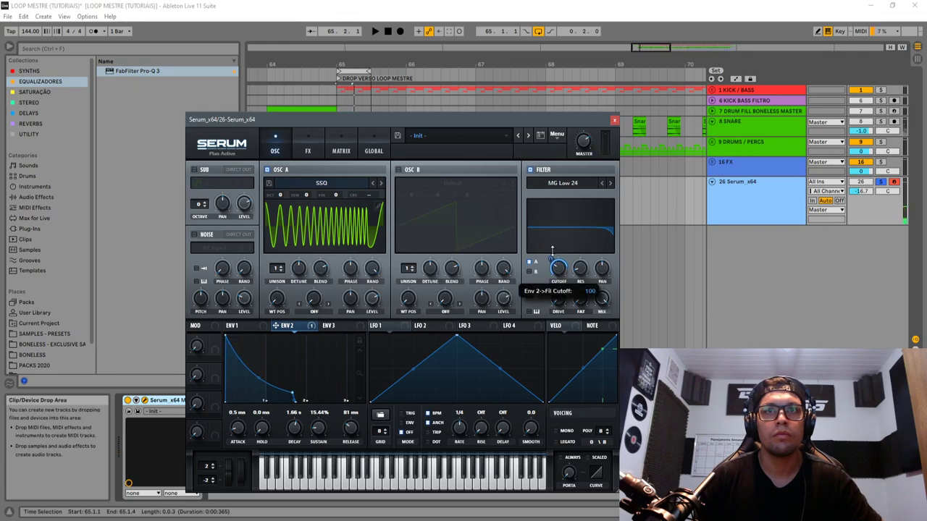
key(space)
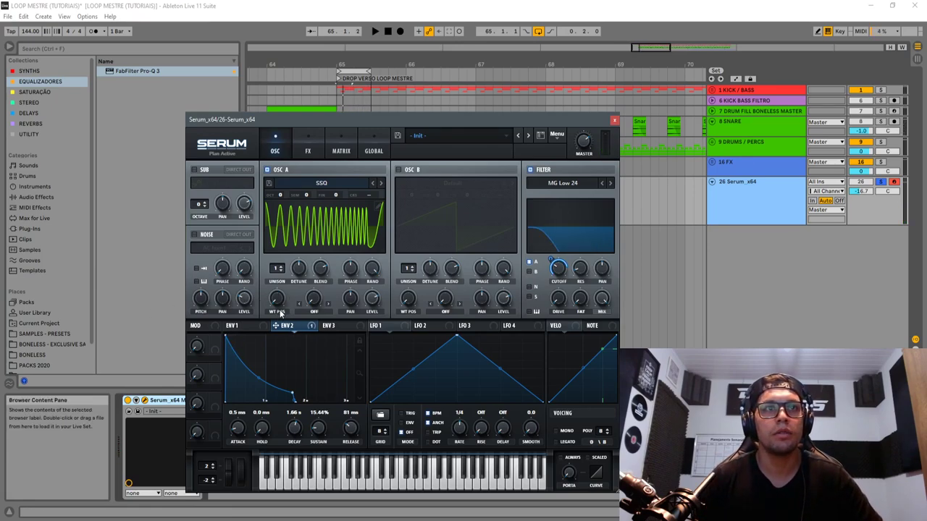
Raise oscillator A's wavetable position to a squarer SSQ waveform and audition it.
drag(279, 303, 304, 208)
key(space)
key(space)
drag(277, 304, 277, 303)
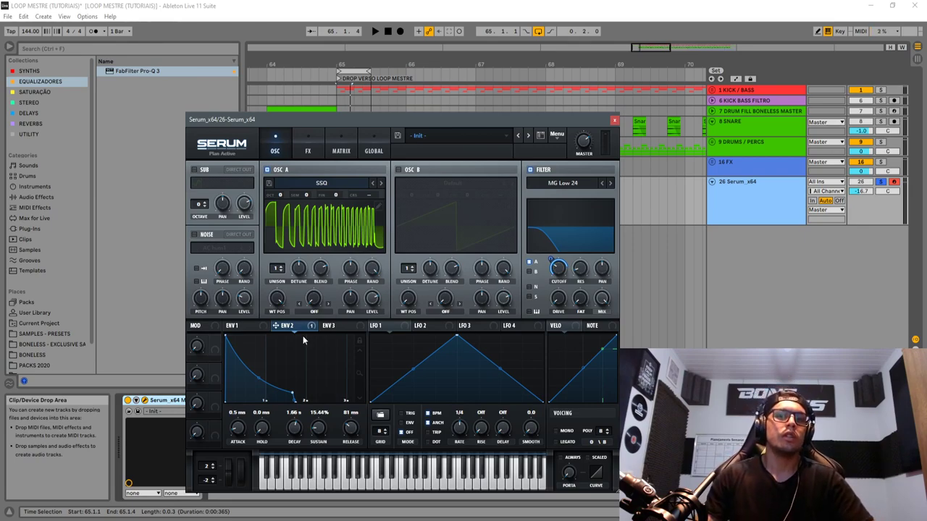
mouse_move(280, 302)
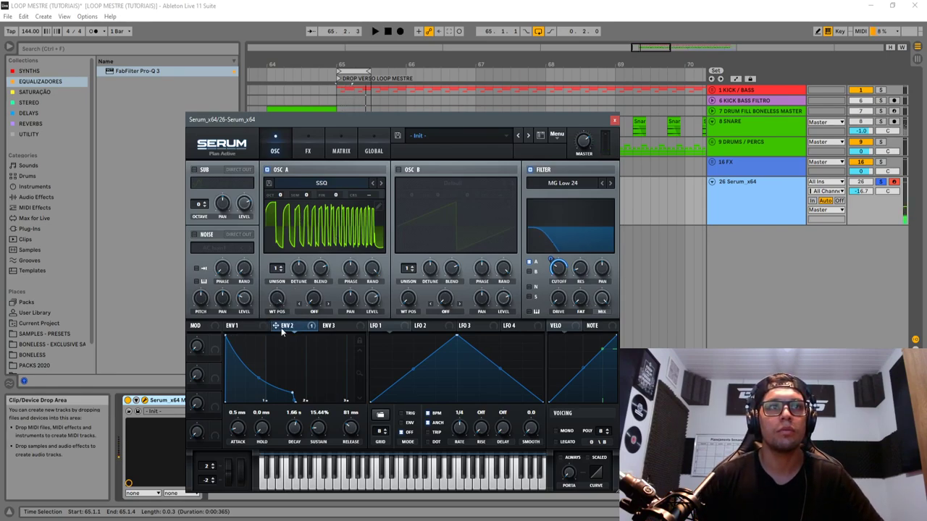
Refine Envelope 2 to a 2.53 s decay and 22.06% sustain while the loop plays.
key(space)
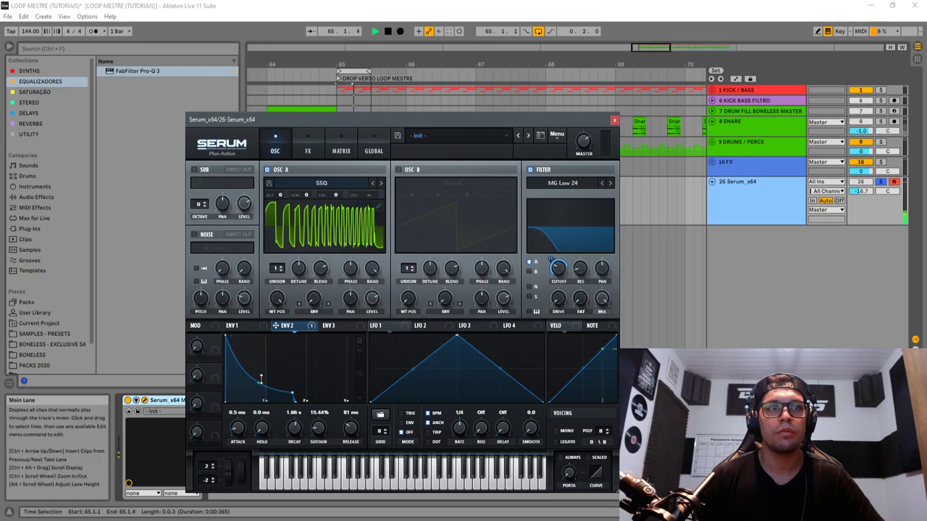
drag(317, 433, 321, 427)
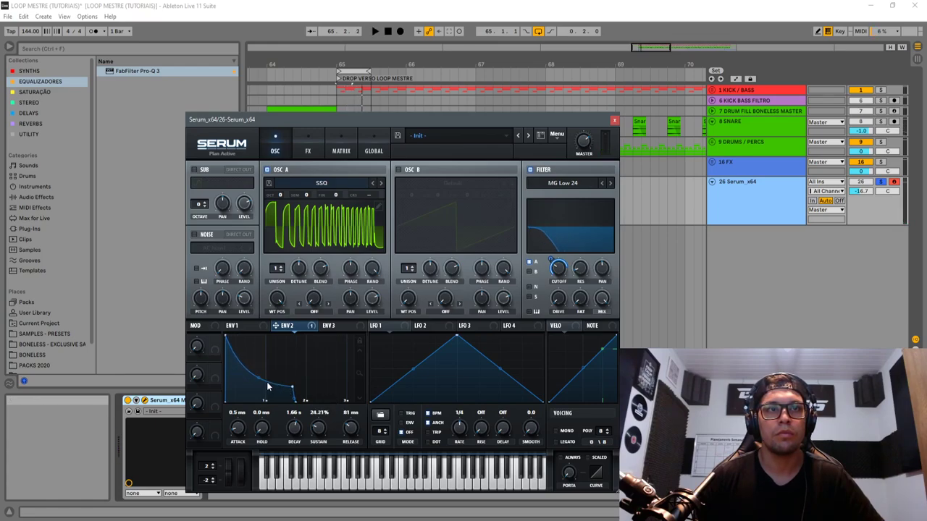
drag(291, 386, 320, 388)
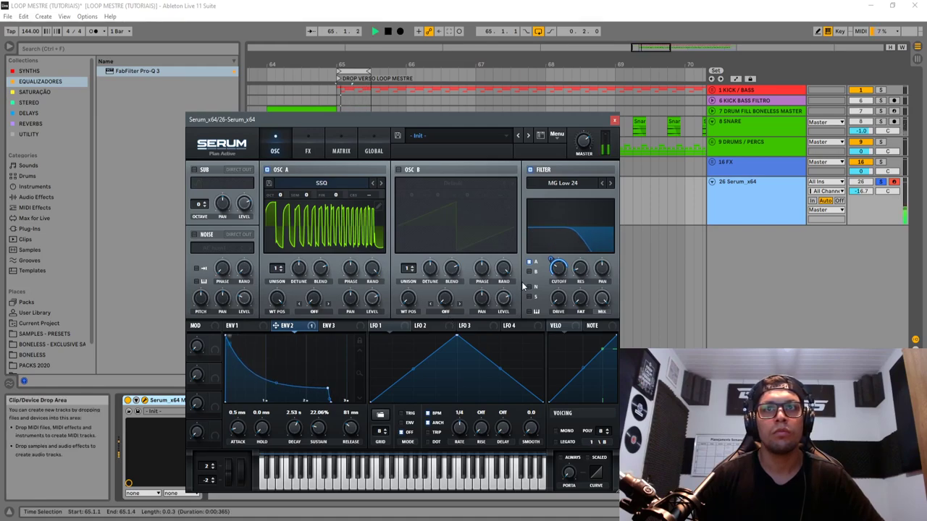
key(space)
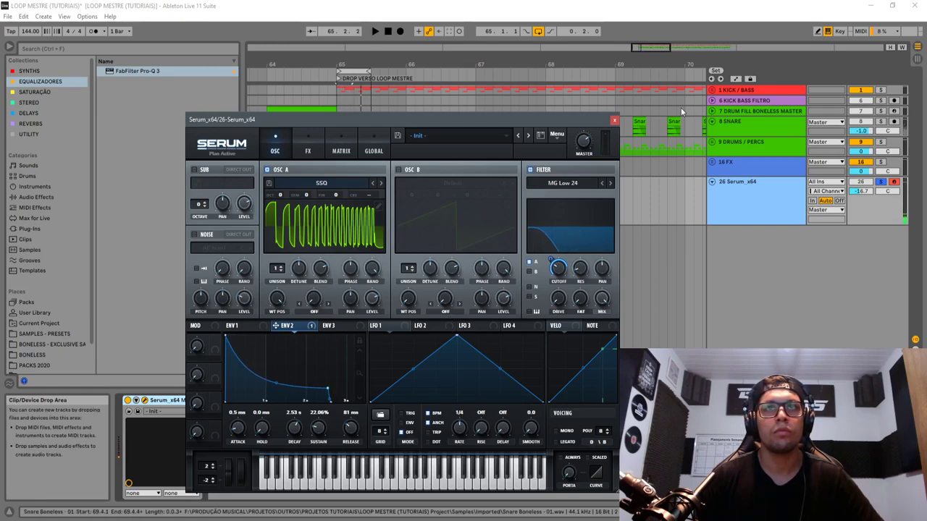
Close the synth window, lengthen the note in the Serum track's MIDI clip and audition the loop.
click(614, 119)
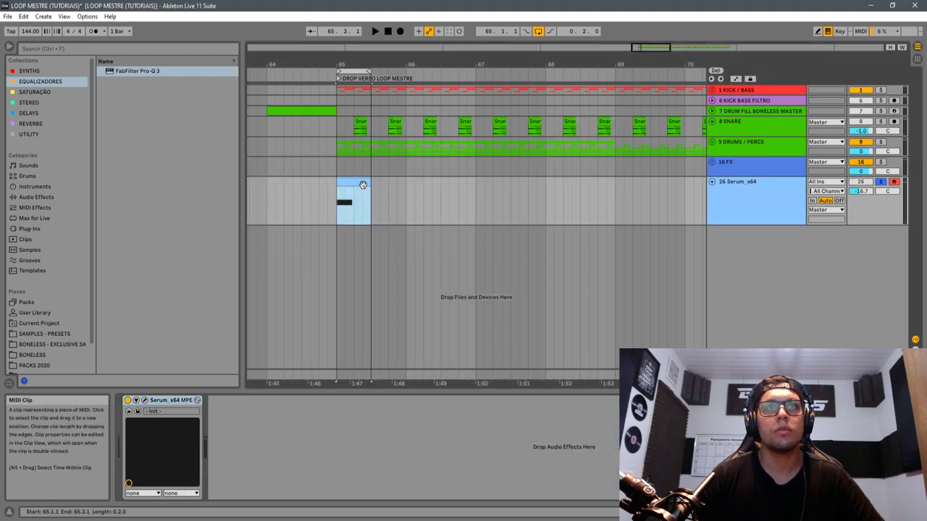
double_click(362, 184)
drag(600, 353, 675, 342)
key(space)
key(space)
key(space)
key(space)
Undo the last two edits and play the loop again to check the bass note.
key(ctrl+z)
key(ctrl+z)
key(space)
click(756, 165)
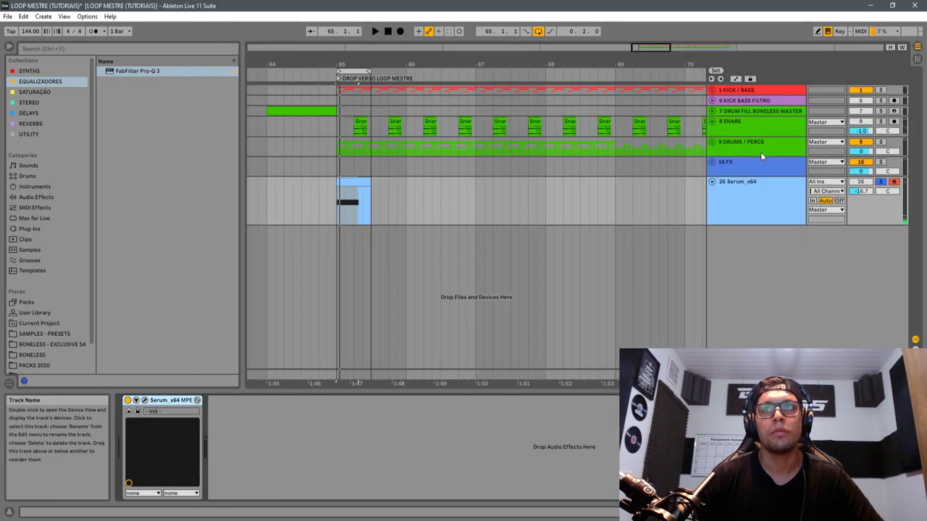
key(space)
Reopen Serum and set the filter drive to 23% while auditioning the loop.
click(144, 399)
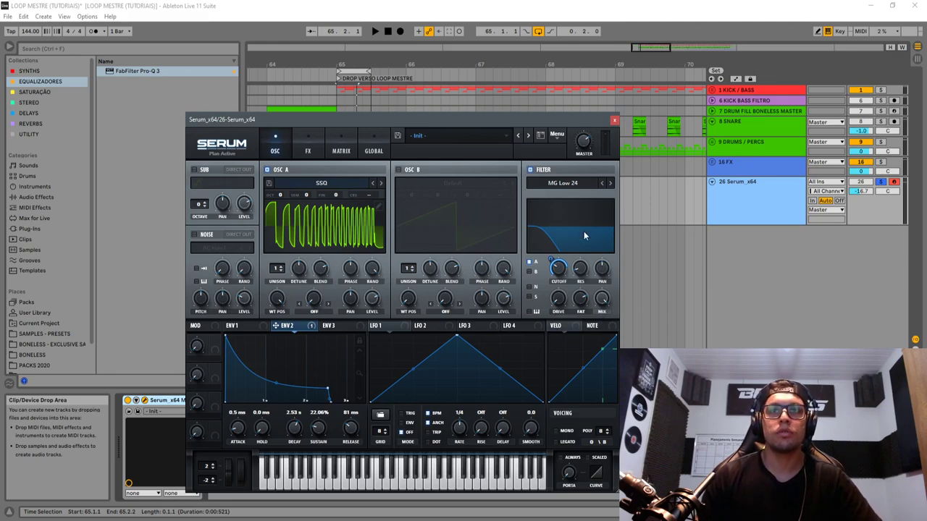
key(space)
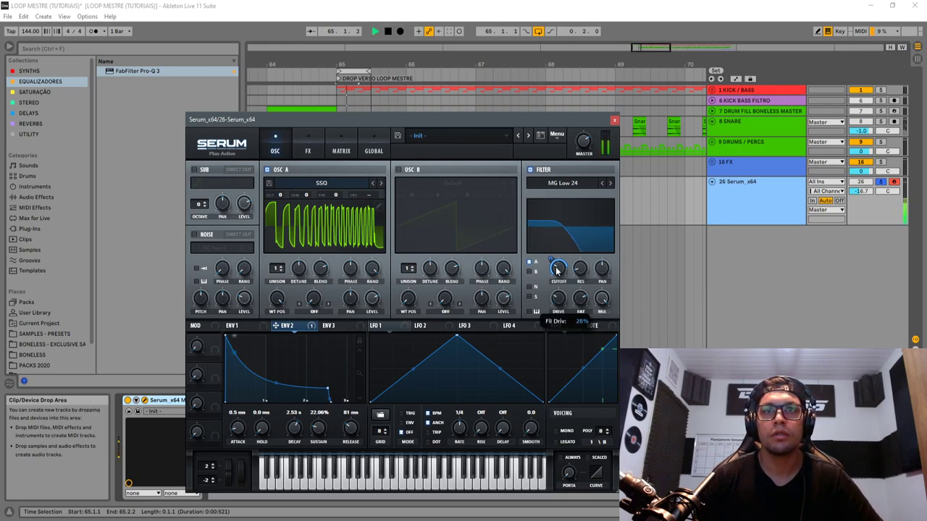
key(space)
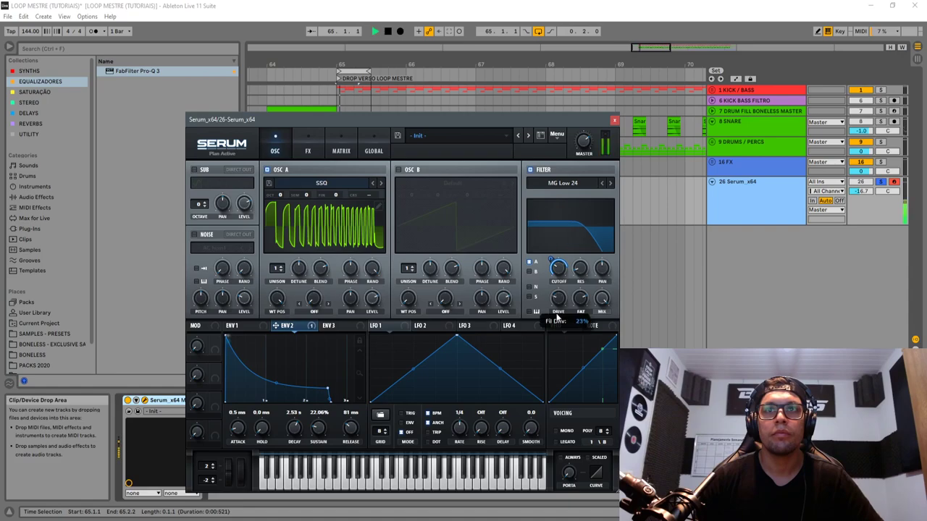
Look over Serum's effects page without enabling any effect and close the synth window.
click(614, 122)
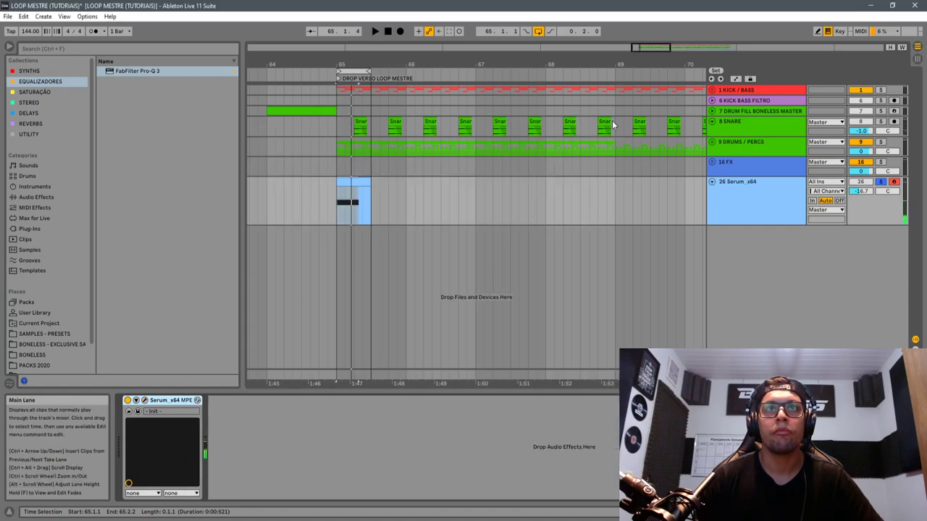
click(144, 401)
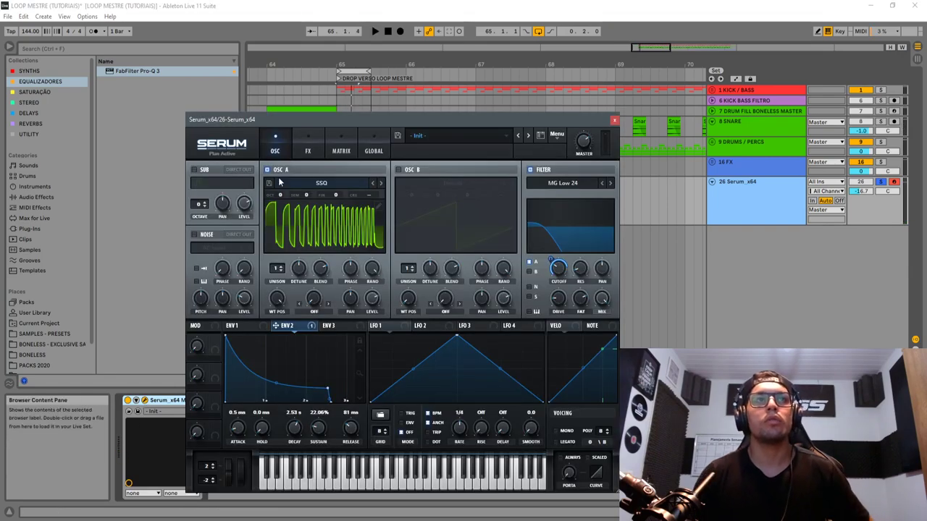
click(312, 149)
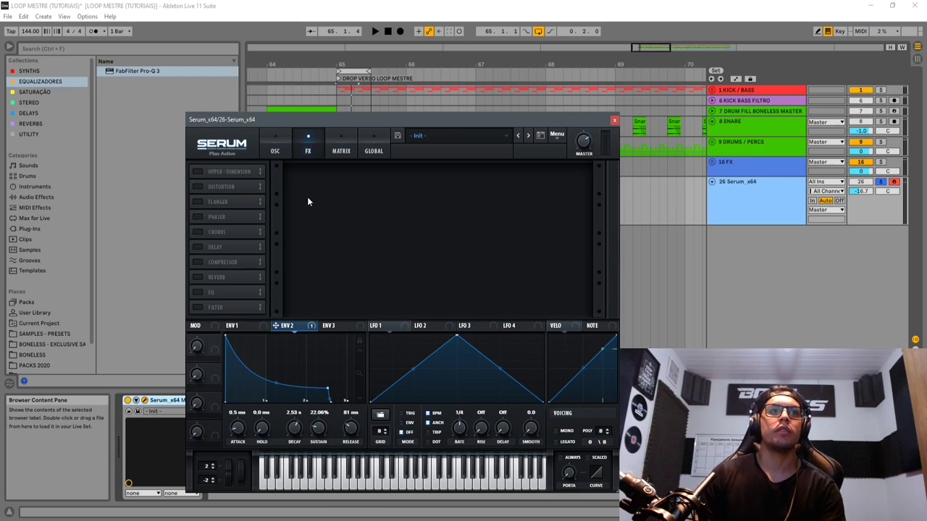
click(274, 152)
click(308, 151)
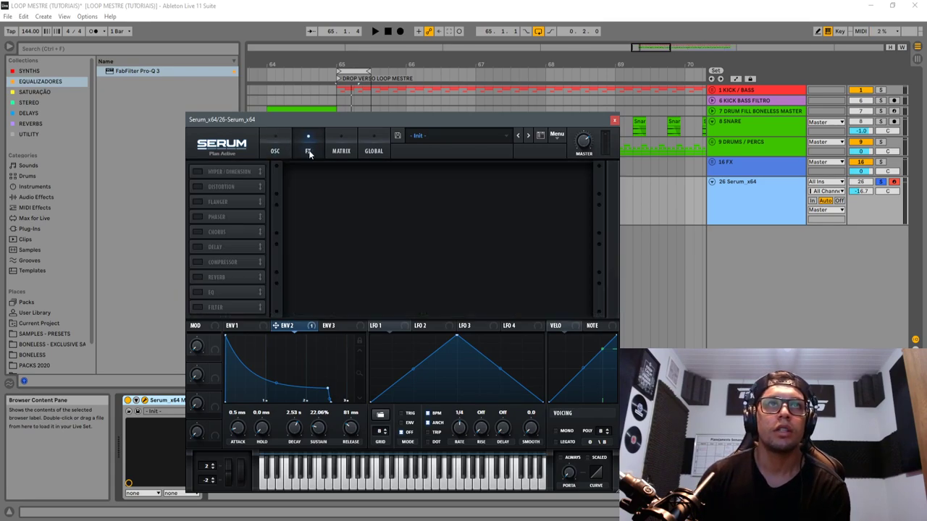
drag(315, 113, 426, 113)
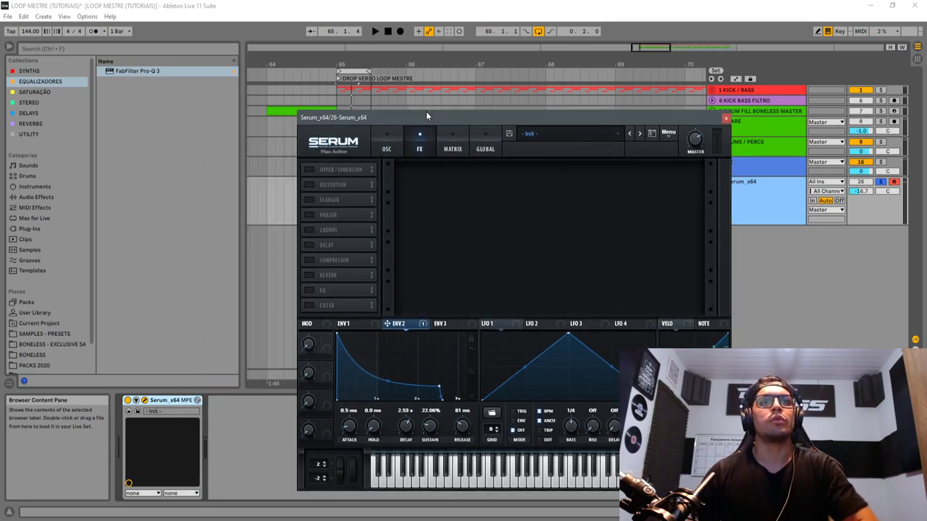
drag(708, 120, 675, 118)
click(693, 116)
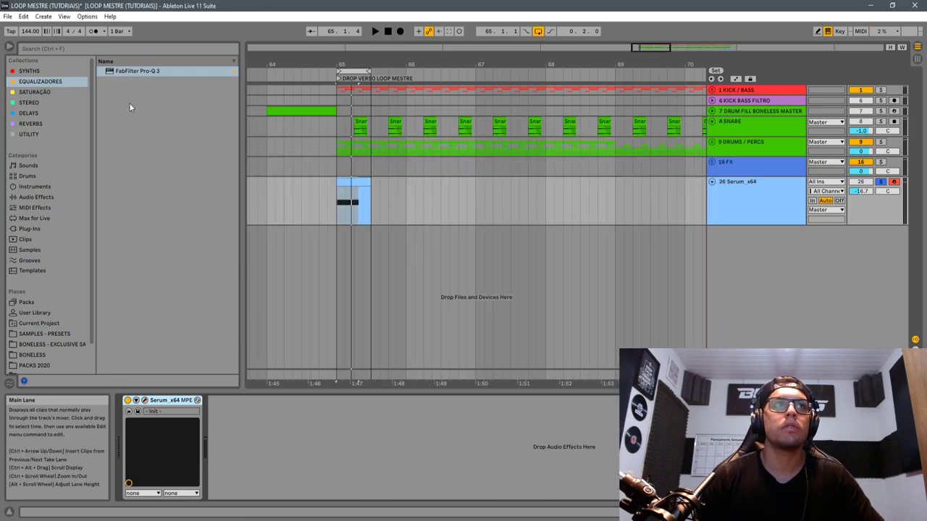
Add ValhallaVintageVerb from the Reverbs collection after Serum and set its mode to Room.
click(41, 124)
drag(145, 114, 247, 438)
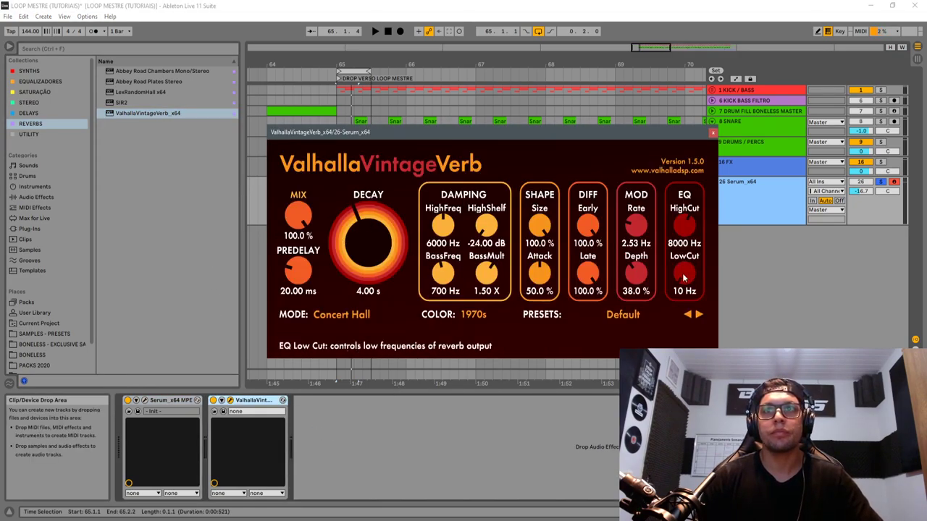
click(623, 314)
click(341, 314)
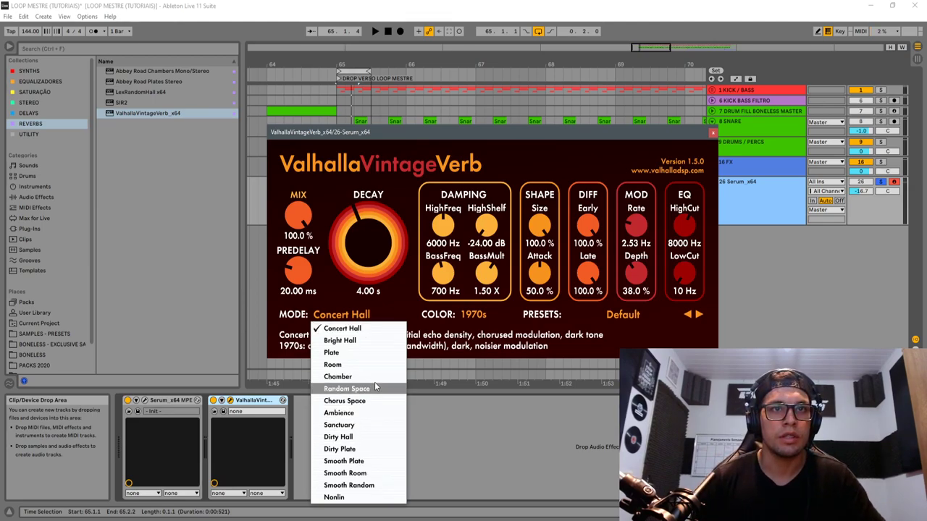
click(332, 365)
Set the reverb's mix to 12%, predelay to 29.14 ms and decay to 0.27 s while auditioning the loop.
key(space)
drag(312, 236, 293, 301)
key(space)
drag(337, 243, 293, 271)
key(space)
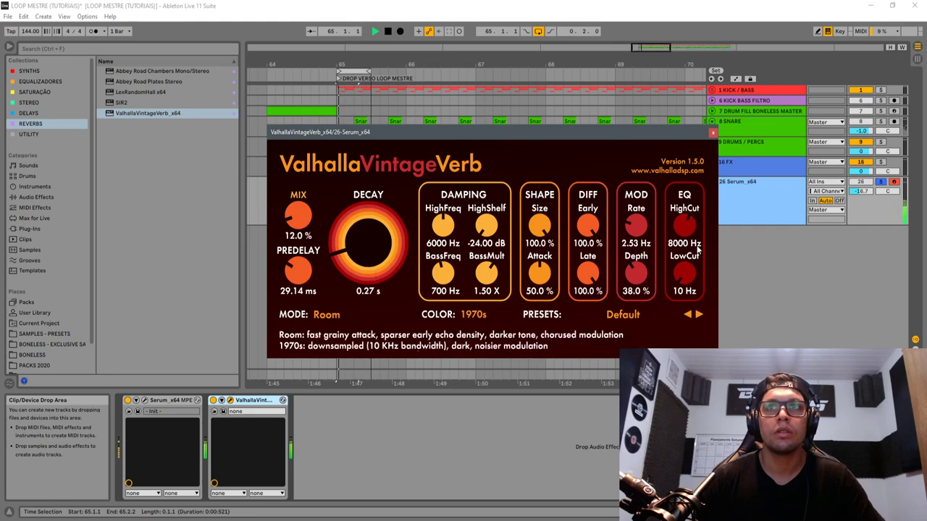
Set the reverb's high cut to 2960 Hz, low cut to 780 Hz, mix to 4.8%, decay to 0.78 s and size to 31.6%.
drag(681, 269, 697, 227)
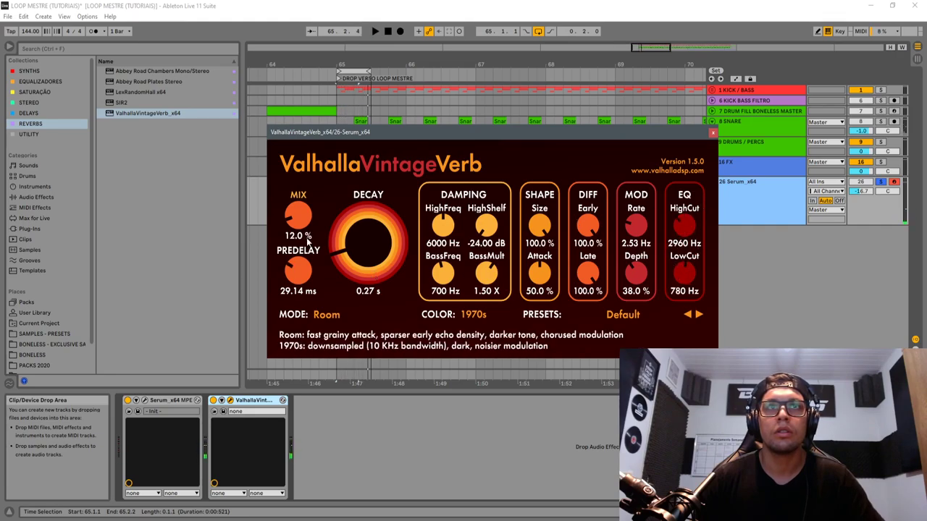
drag(348, 243, 348, 232)
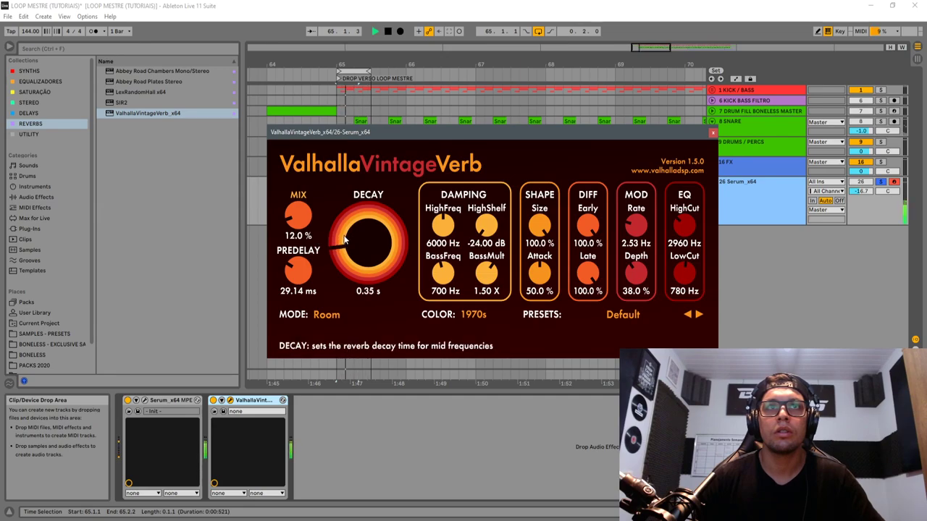
drag(298, 217, 296, 238)
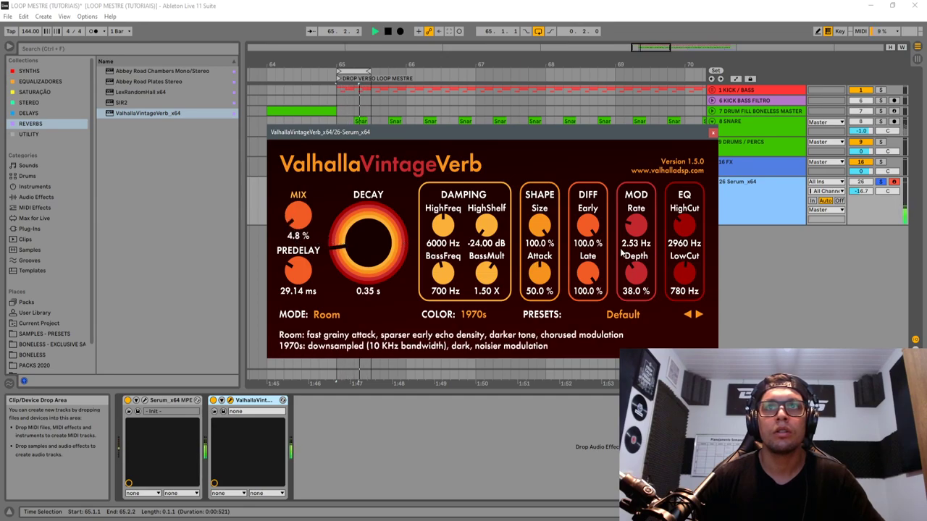
drag(539, 226, 519, 301)
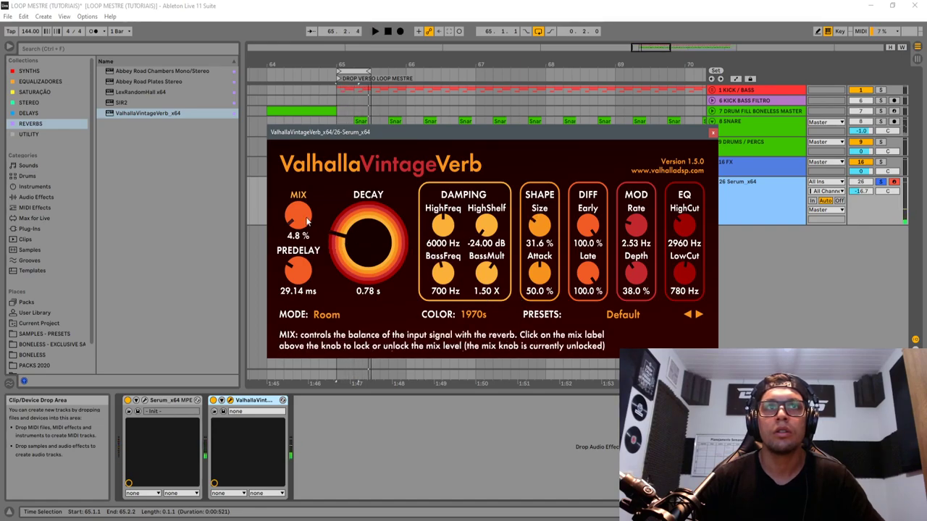
Fine-tune the reverb to a 5.6% mix, 2170 Hz high cut and 570 Hz low cut, and close its window.
drag(304, 218, 305, 211)
drag(676, 232, 675, 244)
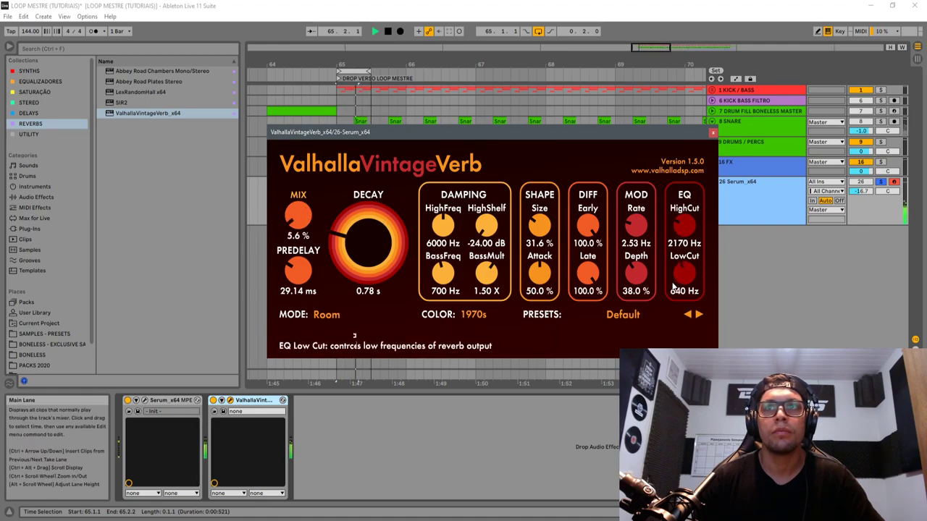
drag(673, 288, 671, 291)
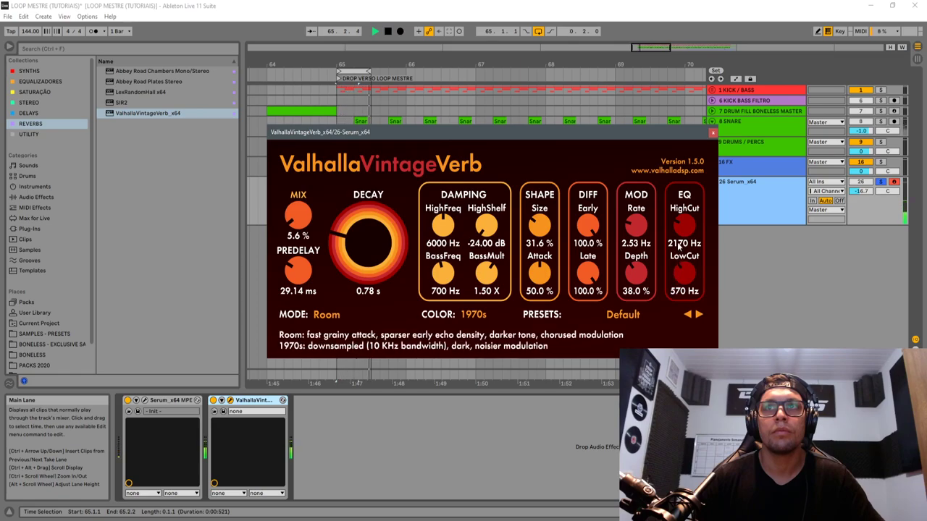
click(712, 132)
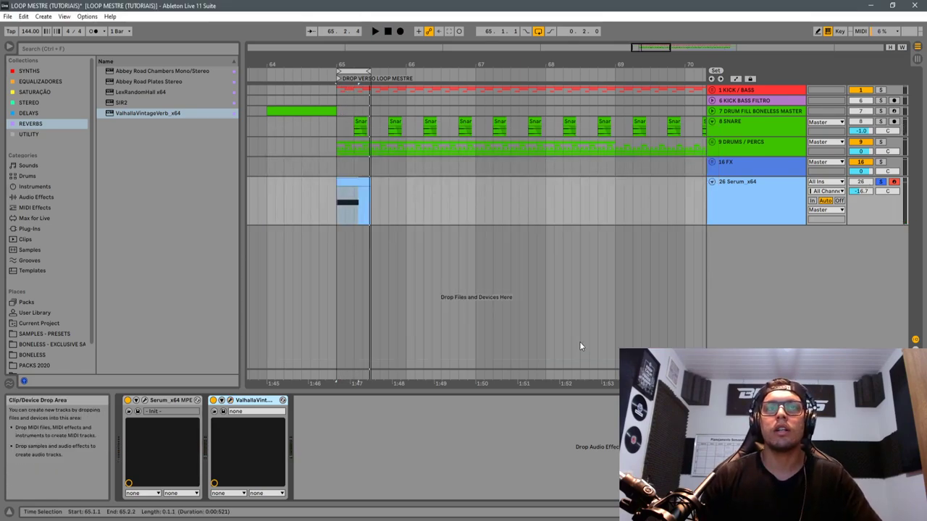
Take the Serum track out of solo, extend the loop to one bar and play it with the other tracks.
key(Tab)
key(Tab)
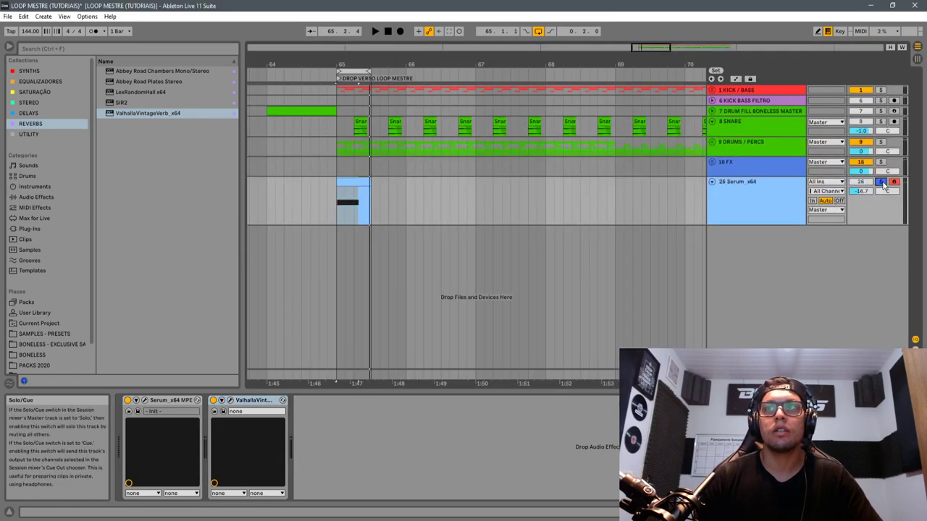
key(space)
key(space)
click(391, 188)
drag(369, 72, 405, 84)
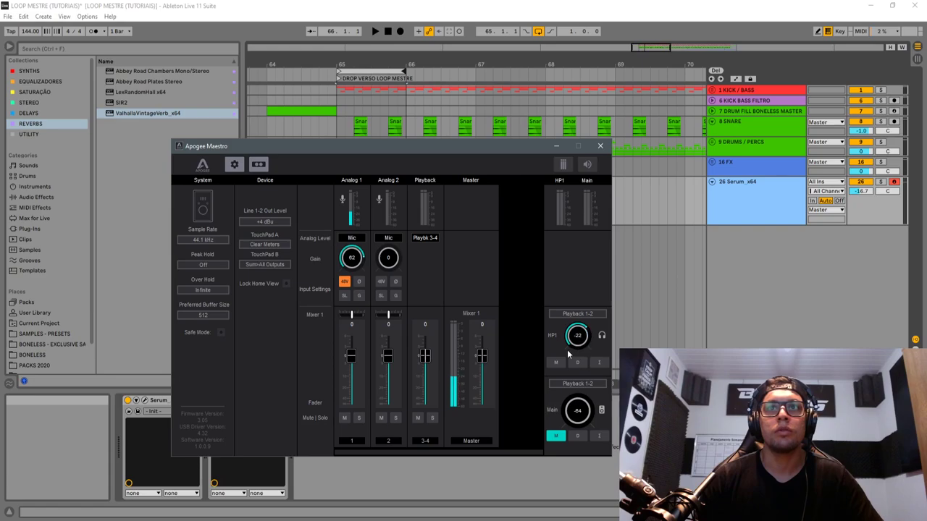
click(601, 147)
click(335, 183)
key(space)
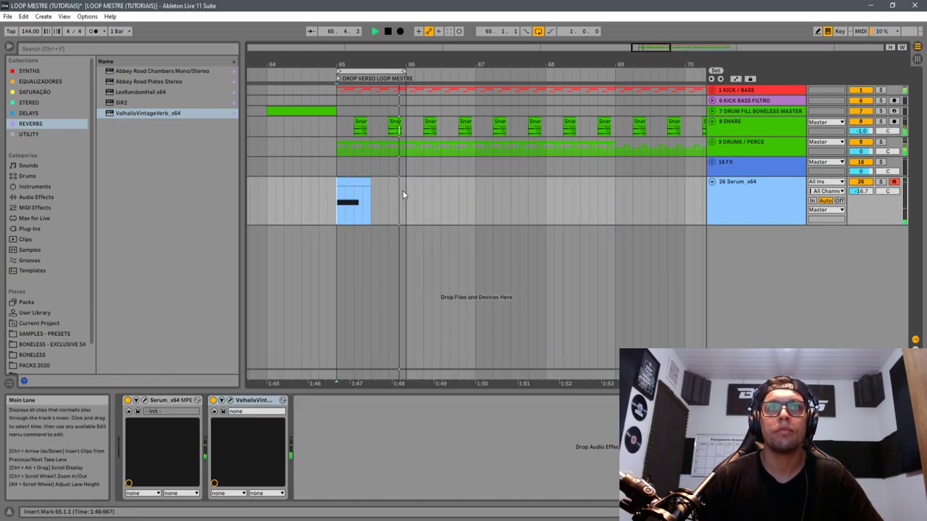
Solo the Serum track, open its MIDI clip and shift the first A#0 note to start at 1.1.3.
click(880, 182)
key(space)
click(352, 184)
double_click(353, 184)
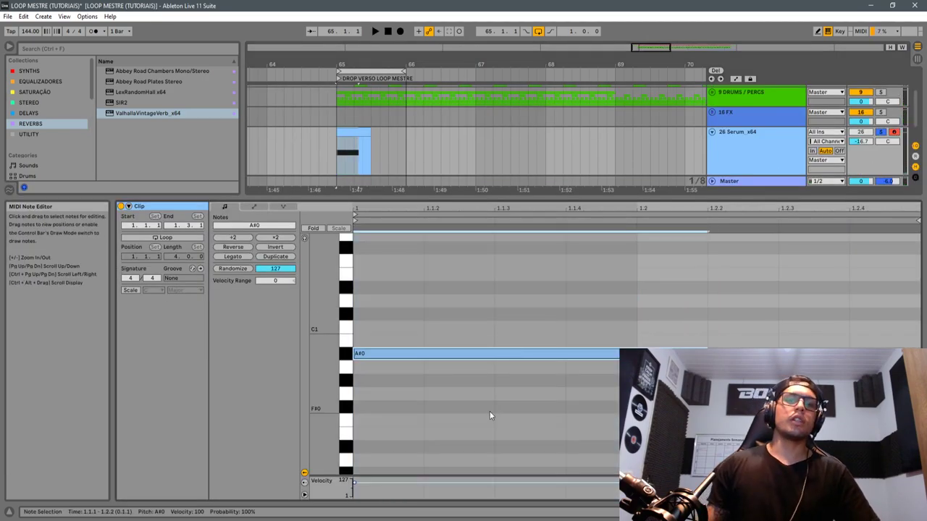
drag(521, 312, 533, 421)
key(Right)
key(Right)
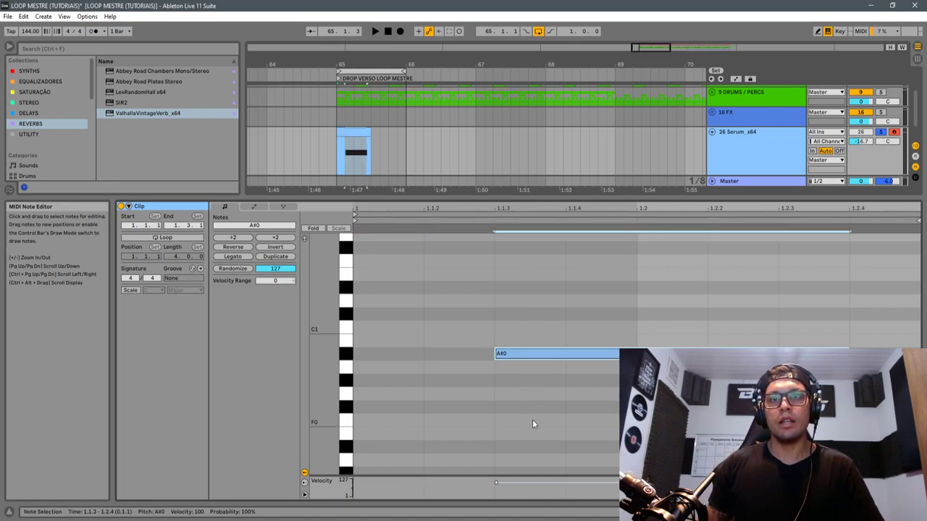
key(Right)
key(Right)
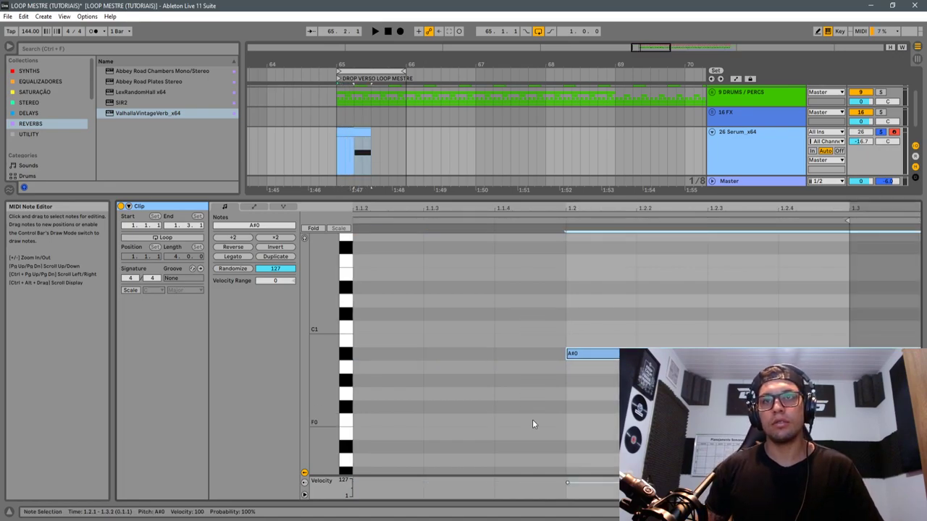
key(Left)
key(Left)
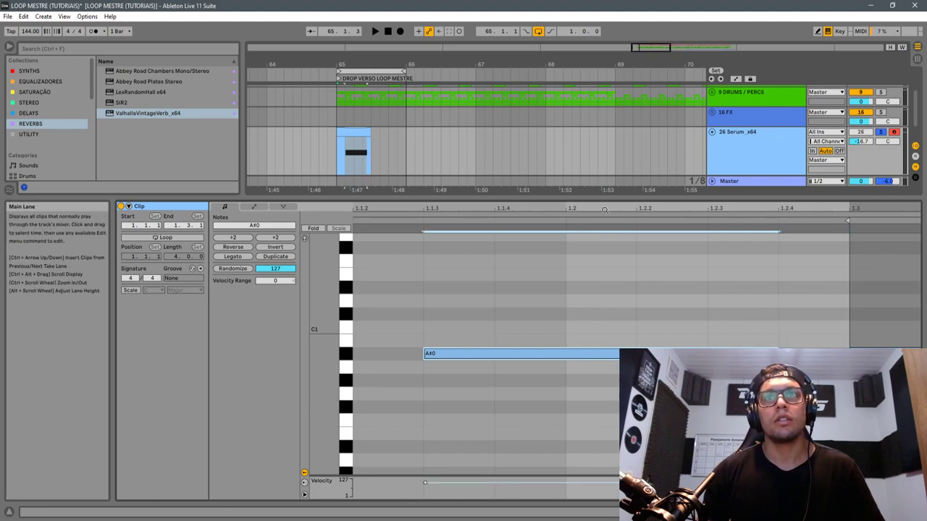
Unsolo the Serum track, raise its volume to -9.5 dB against the playing loop and solo it again.
double_click(607, 209)
drag(608, 199, 409, 210)
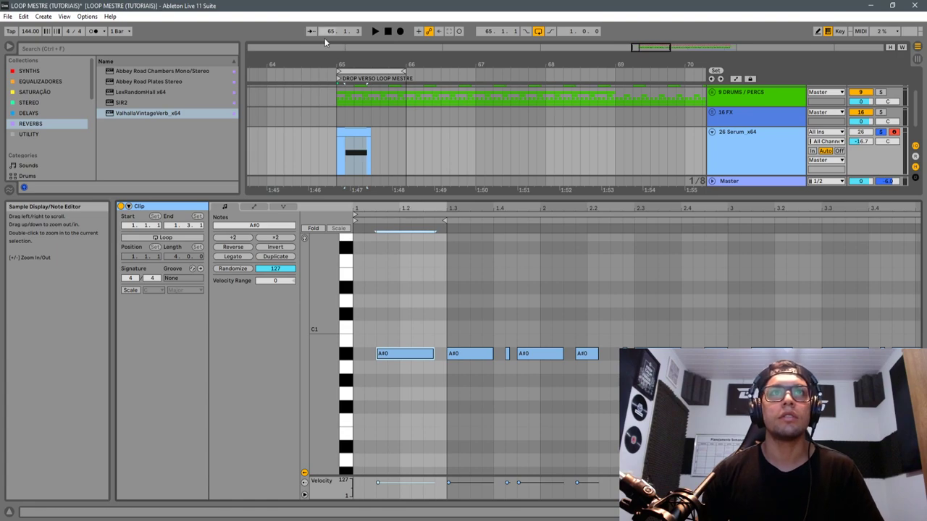
drag(354, 63, 482, 65)
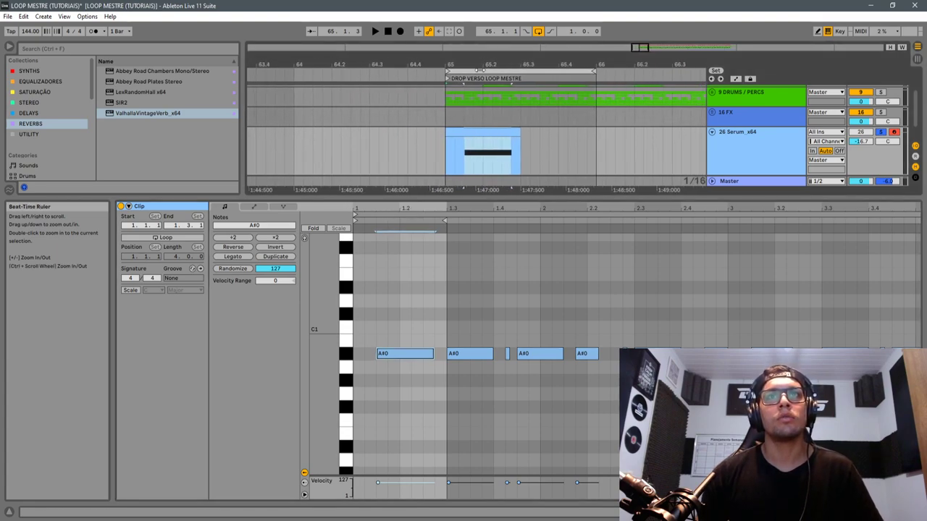
click(500, 131)
click(881, 133)
key(space)
click(861, 133)
drag(860, 142, 860, 127)
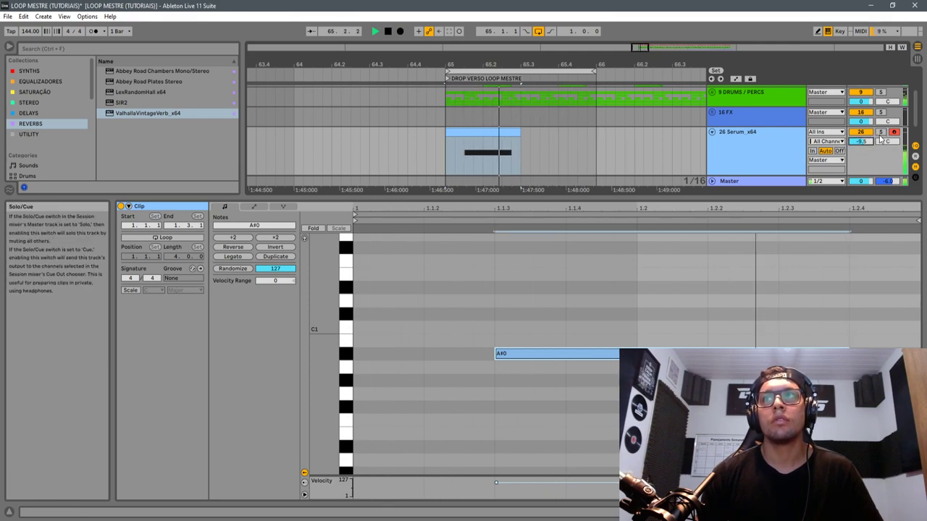
click(881, 134)
key(space)
Try the clip's A#0 note one octave lower during playback, returning it to its original pitch after each listen.
drag(703, 303, 746, 407)
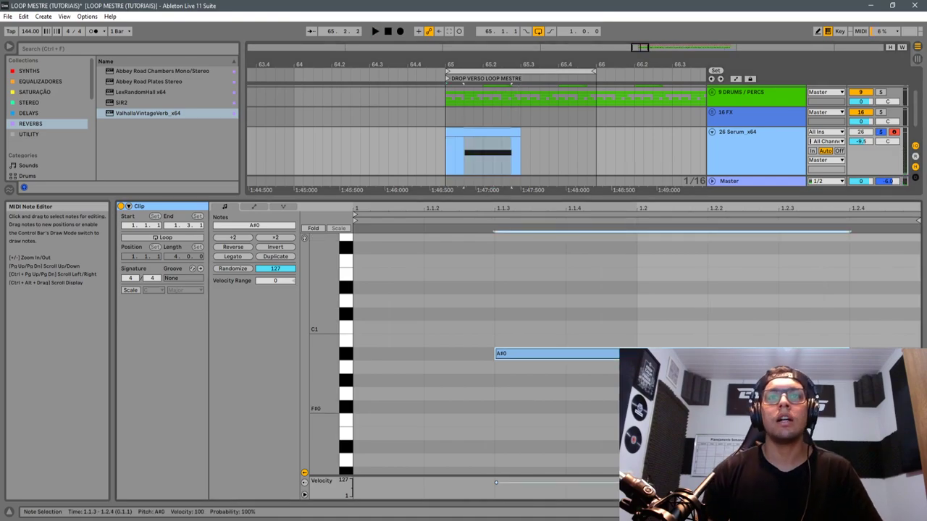
key(shift+Down)
key(space)
key(shift+Up)
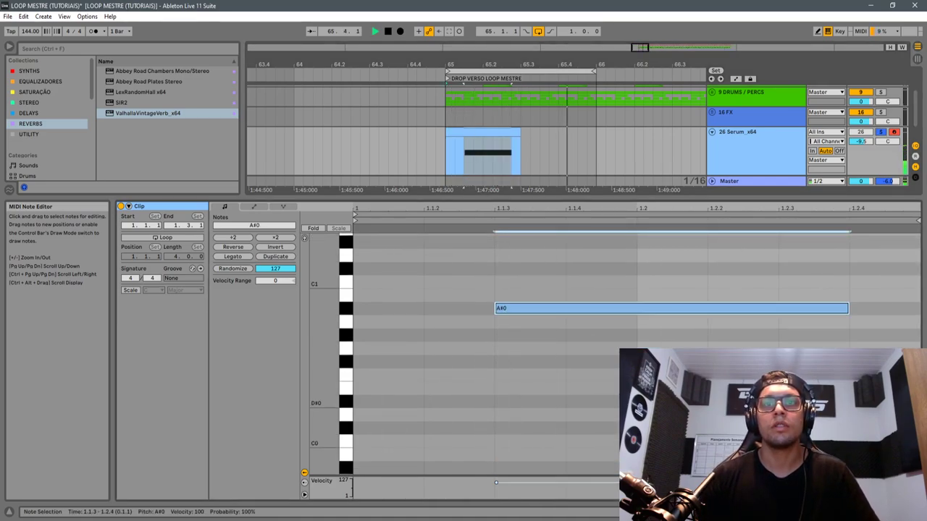
key(space)
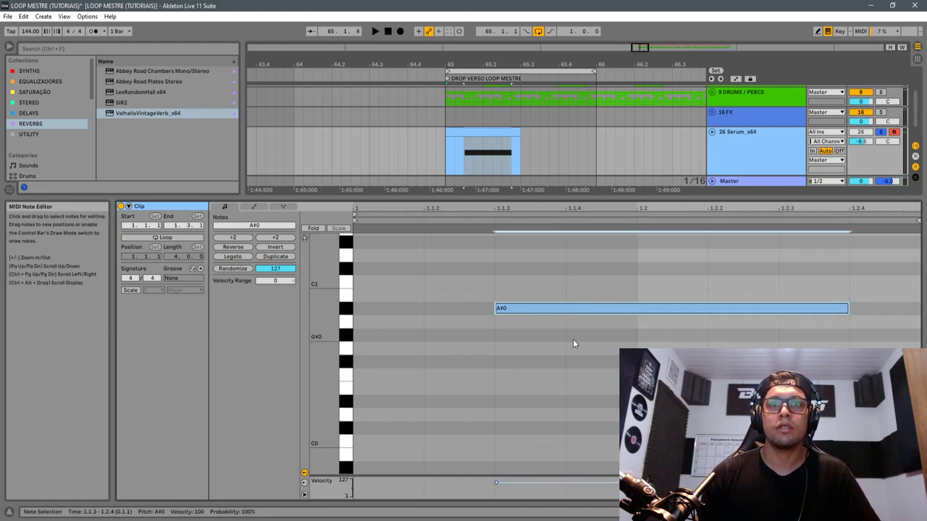
drag(619, 250, 629, 309)
key(shift+Down)
key(space)
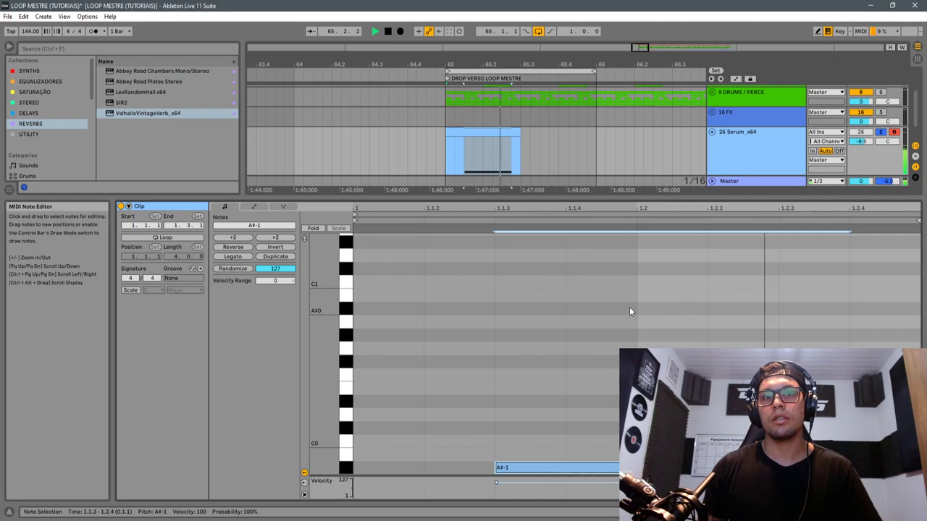
key(shift+Up)
Show the Serum track's devices, shorten the loop to two beats and reopen the Serum window.
click(771, 155)
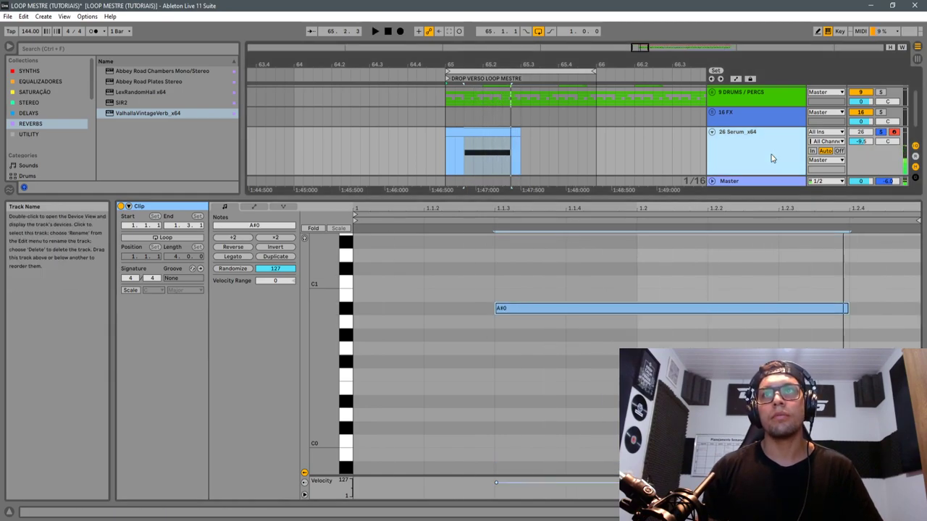
drag(599, 74, 519, 88)
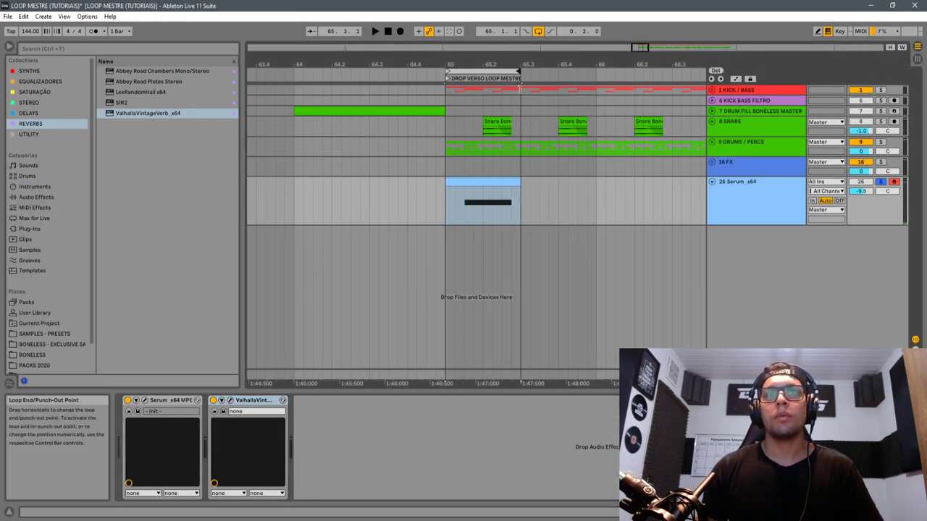
click(145, 400)
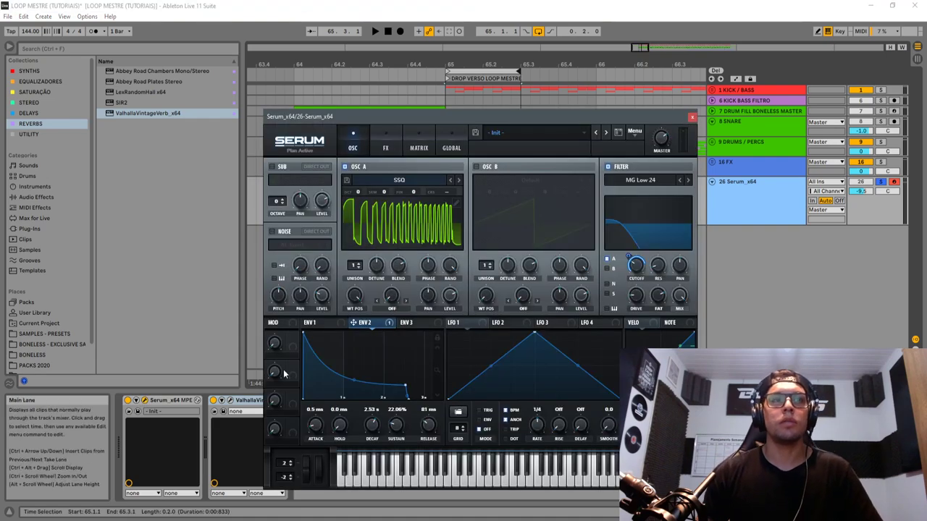
Play the loop and enable the Distortion effect in Serum's effects rack.
key(space)
click(386, 148)
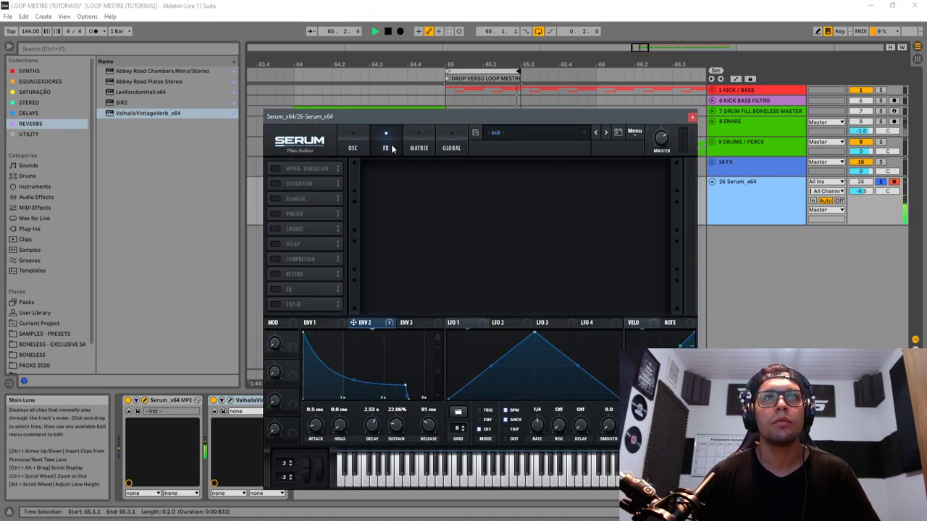
click(275, 183)
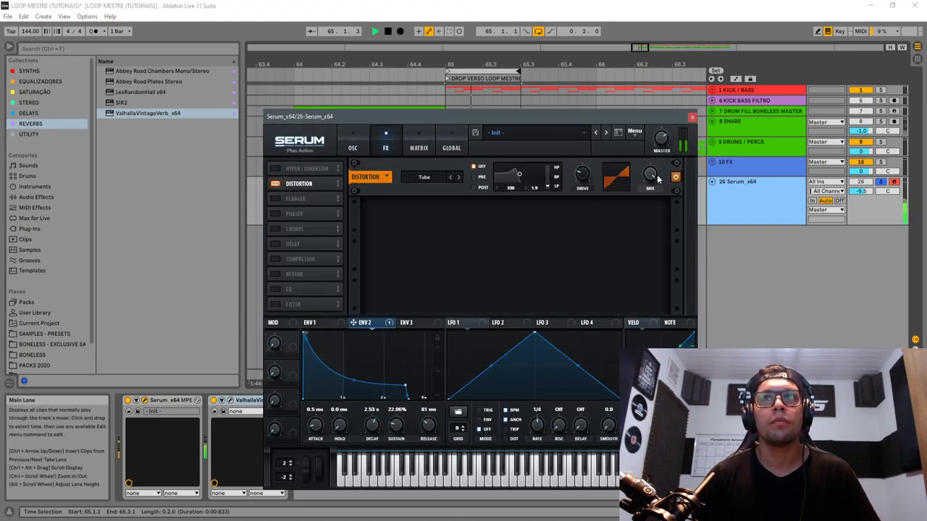
Switch Serum's distortion type to HardClip and adjust its drive while auditioning the loop.
click(459, 177)
click(459, 177)
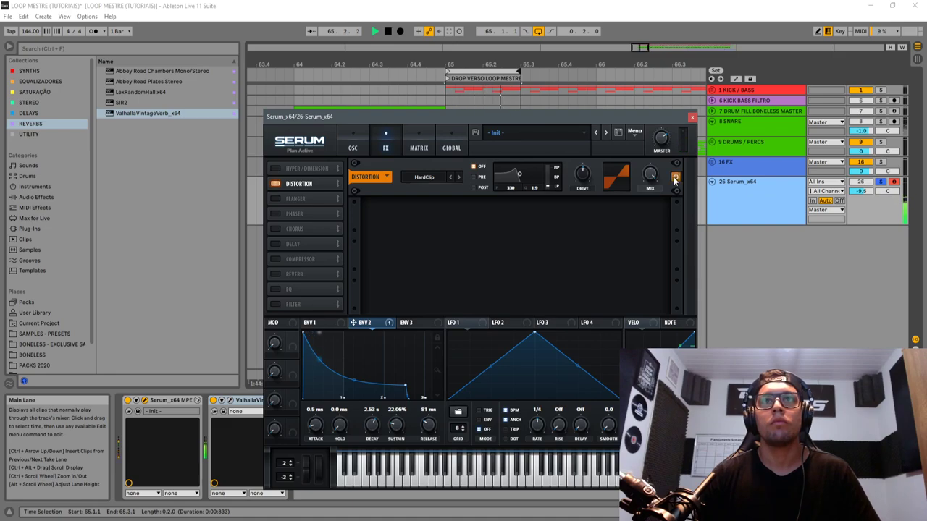
drag(580, 181, 581, 177)
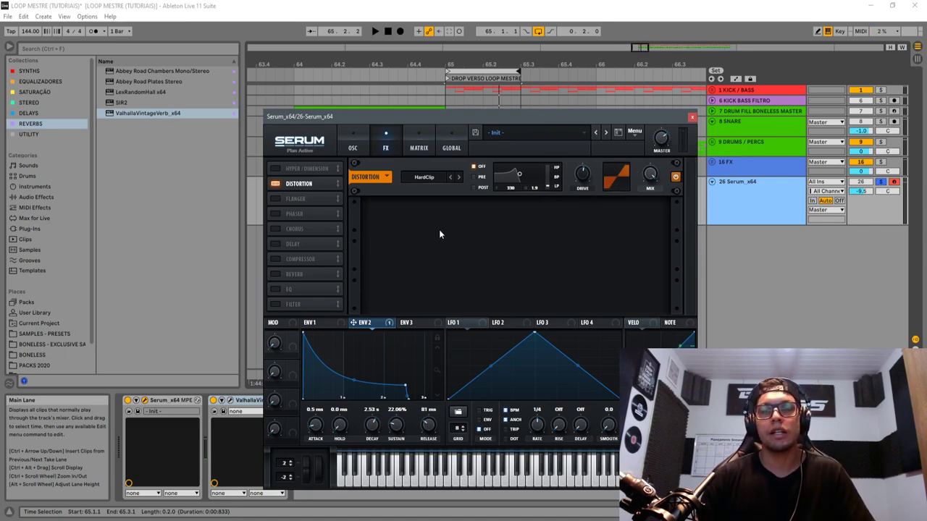
key(space)
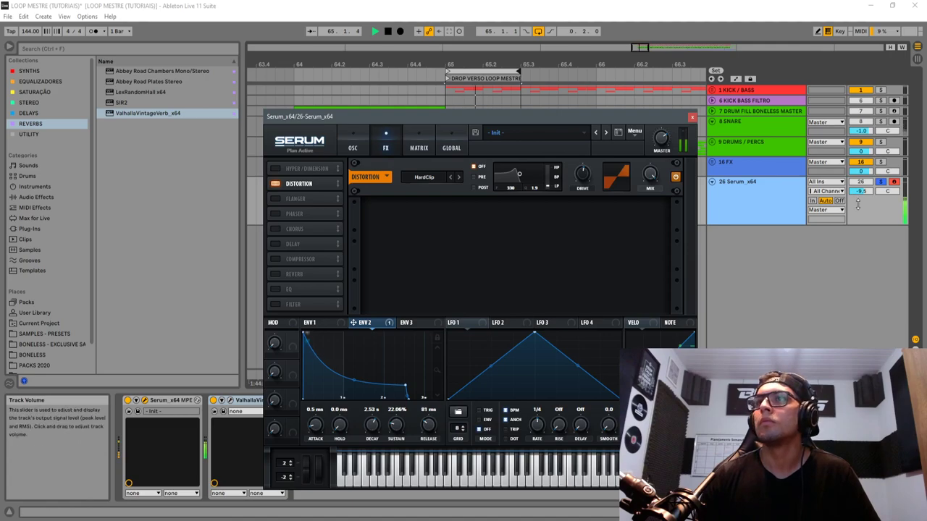
Raise the Serum track's volume to -7.0 dB while checking it against the loop.
key(Tab)
click(876, 328)
key(Tab)
key(space)
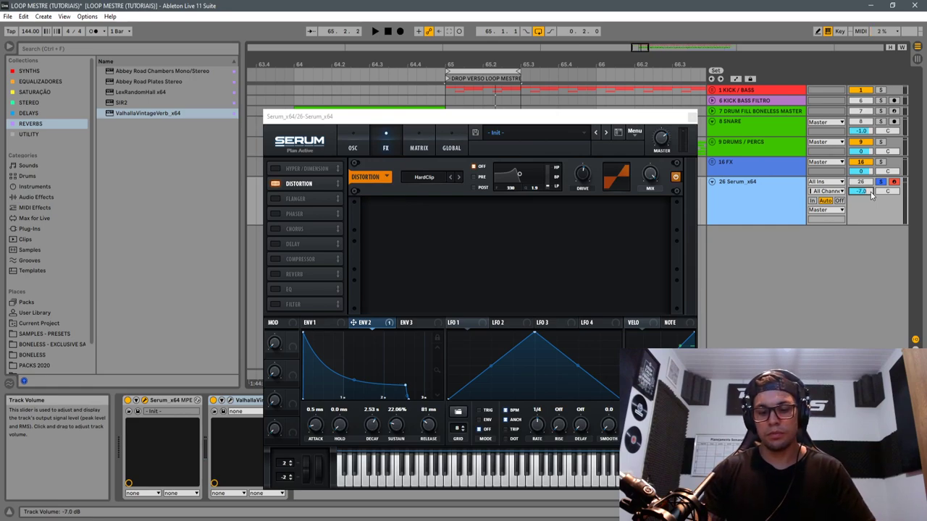
key(space)
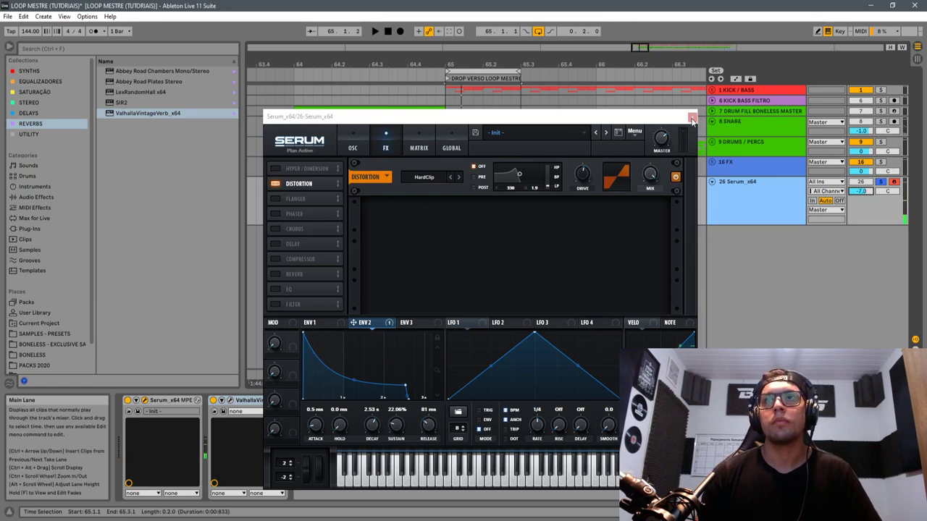
Return Serum to its oscillator page and duplicate the track's MIDI clip three times to fill a two-bar loop, playing it briefly.
click(362, 149)
drag(669, 111, 628, 285)
click(488, 182)
key(ctrl+d)
key(ctrl+d)
key(ctrl+d)
mouse_move(565, 63)
mouse_down()
mouse_move(434, 54)
mouse_move(457, 45)
mouse_move(438, 72)
mouse_move(564, 73)
mouse_up()
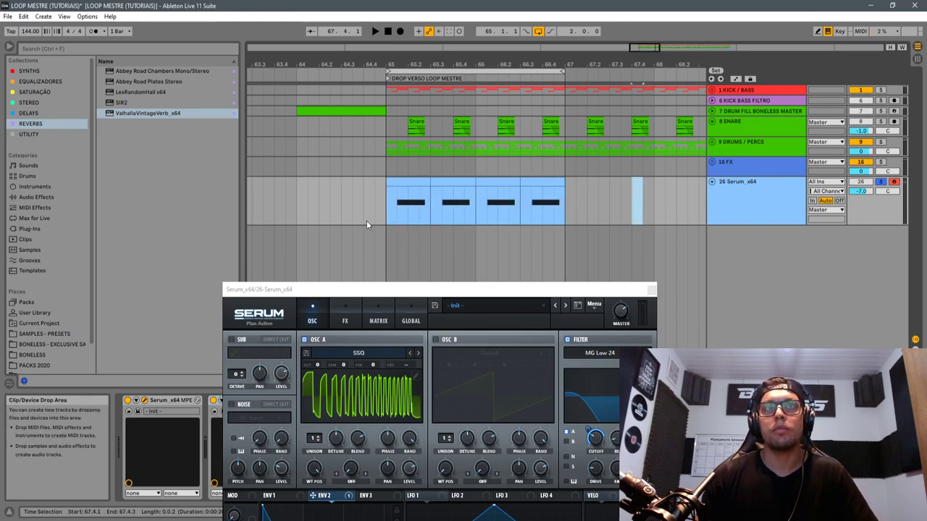
click(389, 206)
key(space)
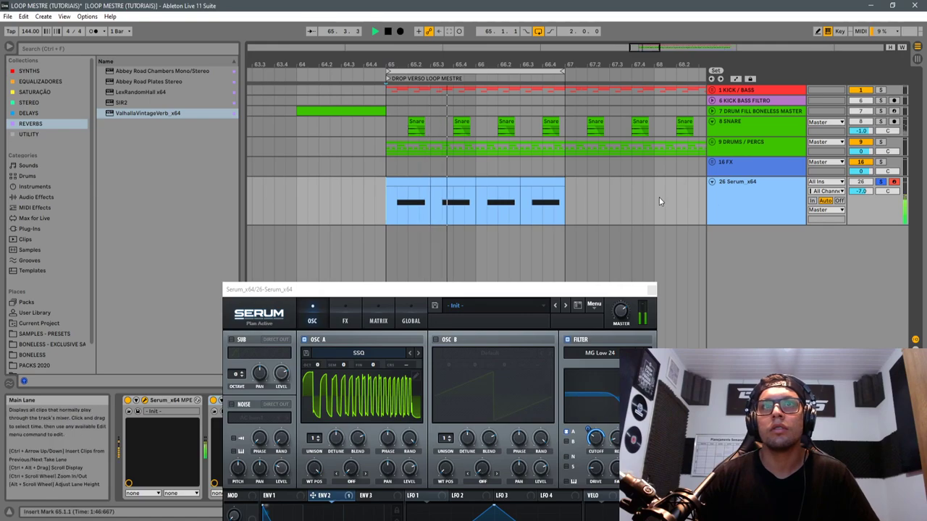
key(space)
Duplicate the four Serum clips up to bar 69 and extend the loop to four bars.
drag(567, 198, 389, 201)
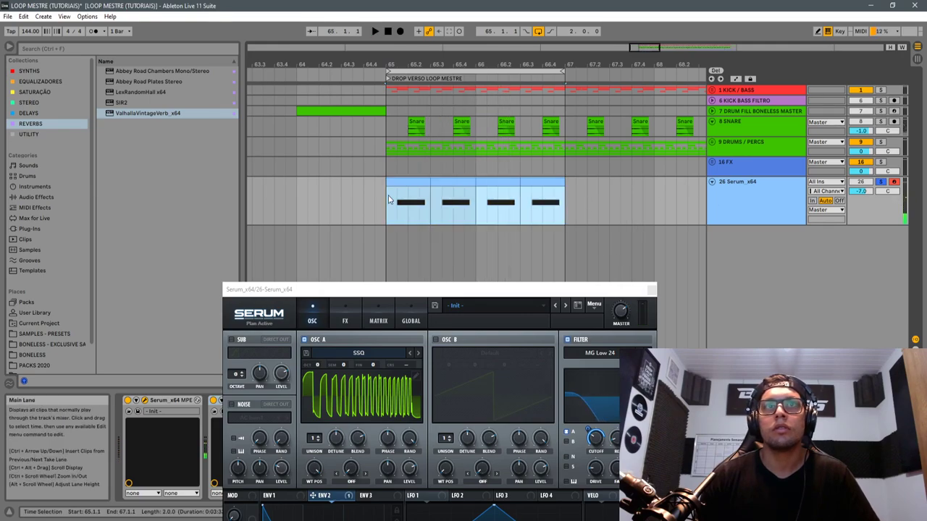
key(ctrl+d)
drag(536, 65, 547, 55)
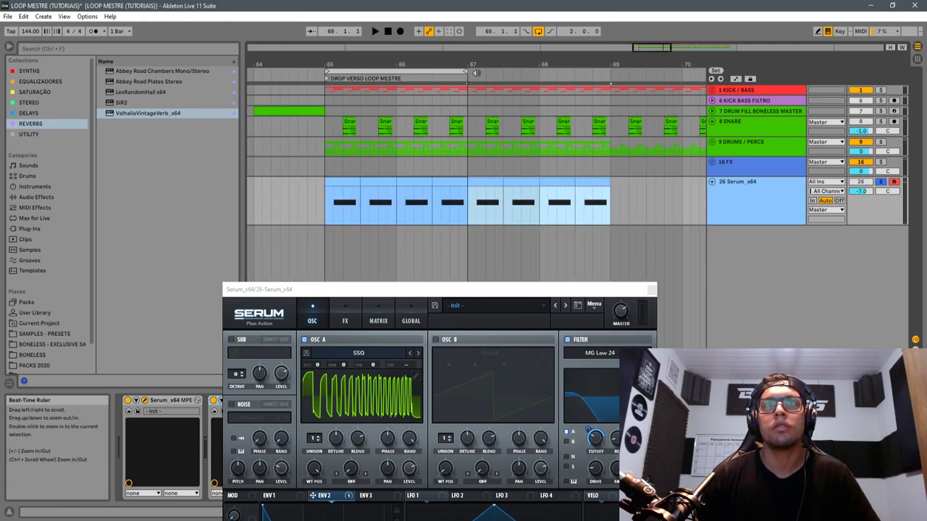
drag(469, 73, 608, 81)
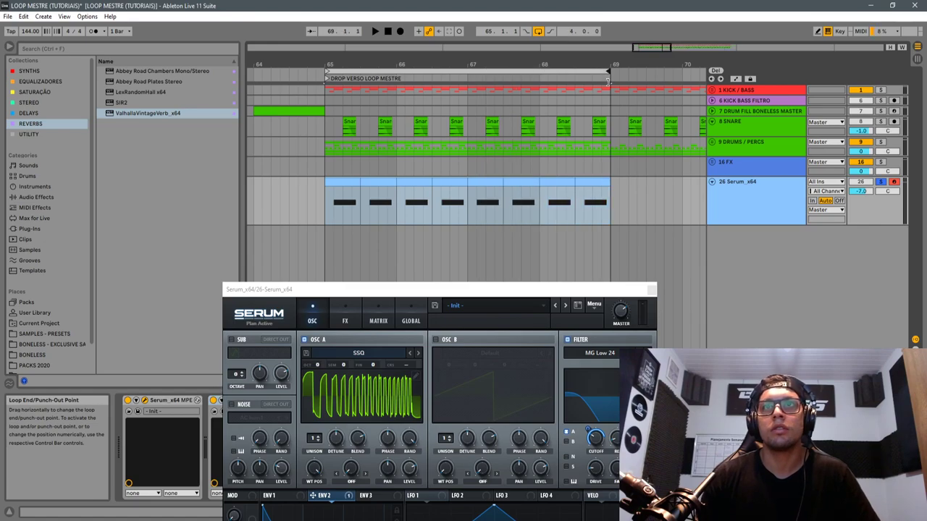
Try different Serum filter cutoff positions by hand during short playbacks of the loop.
drag(609, 291, 609, 169)
key(space)
drag(594, 330, 598, 334)
key(space)
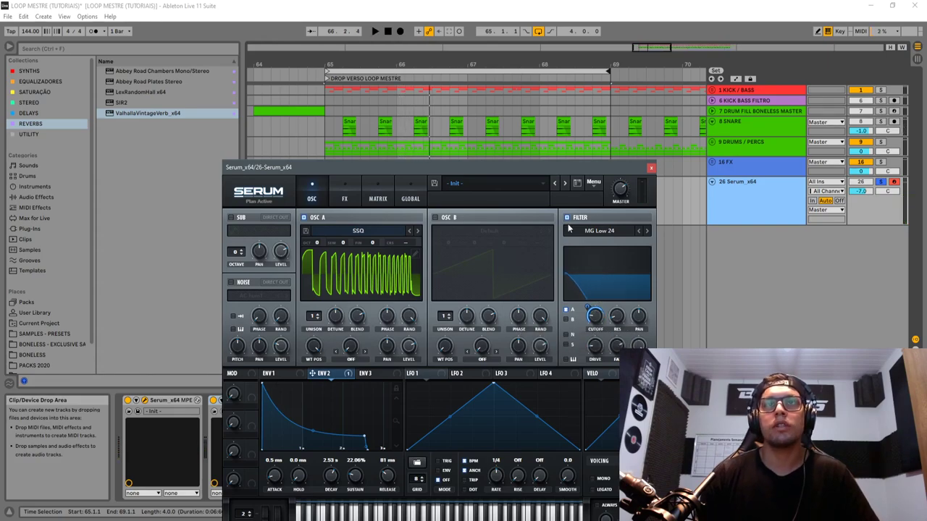
key(space)
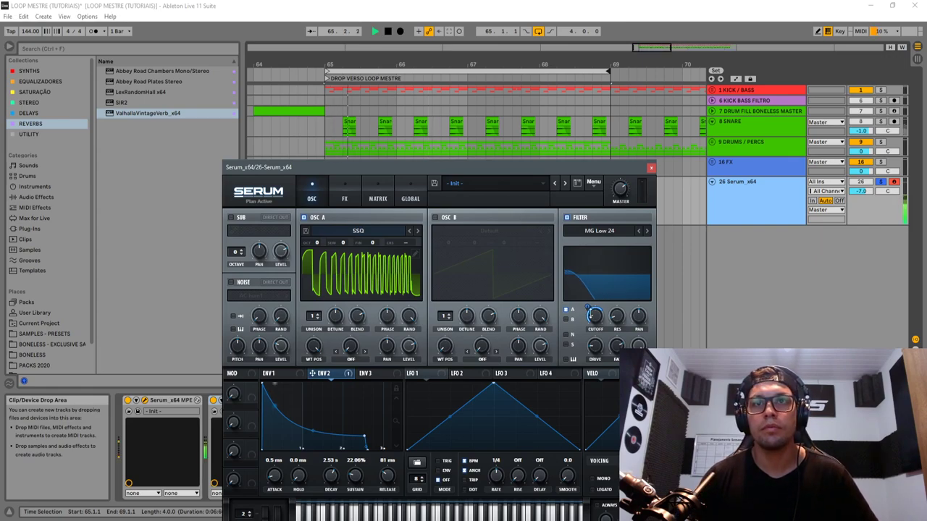
mouse_move(595, 325)
key(space)
drag(595, 326, 595, 320)
key(space)
key(space)
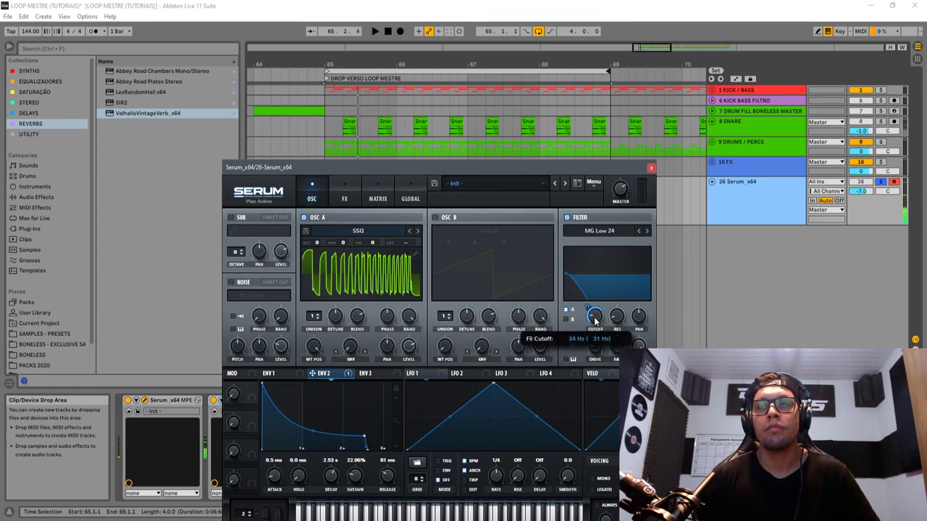
Disarm the Serum track and show its Fil Cutoff automation lane, keeping the Serum filter within reach.
click(895, 183)
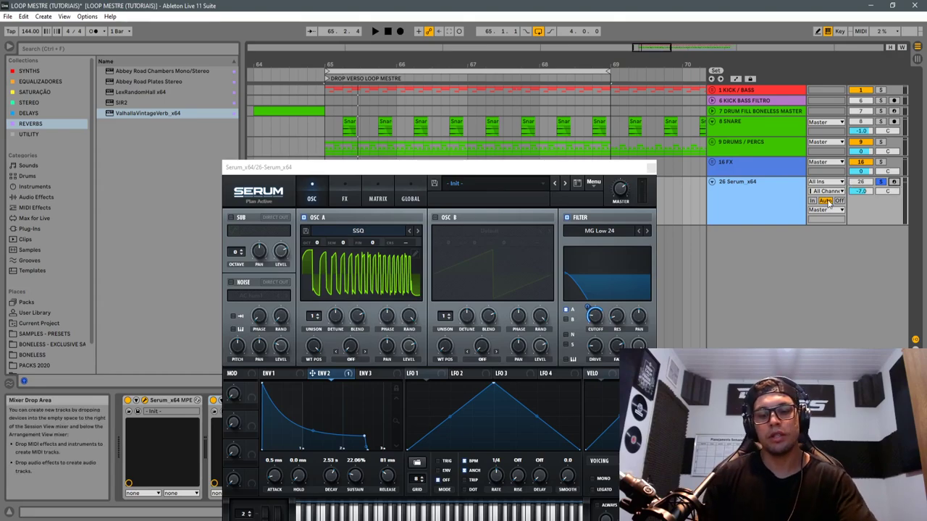
drag(501, 171, 541, 238)
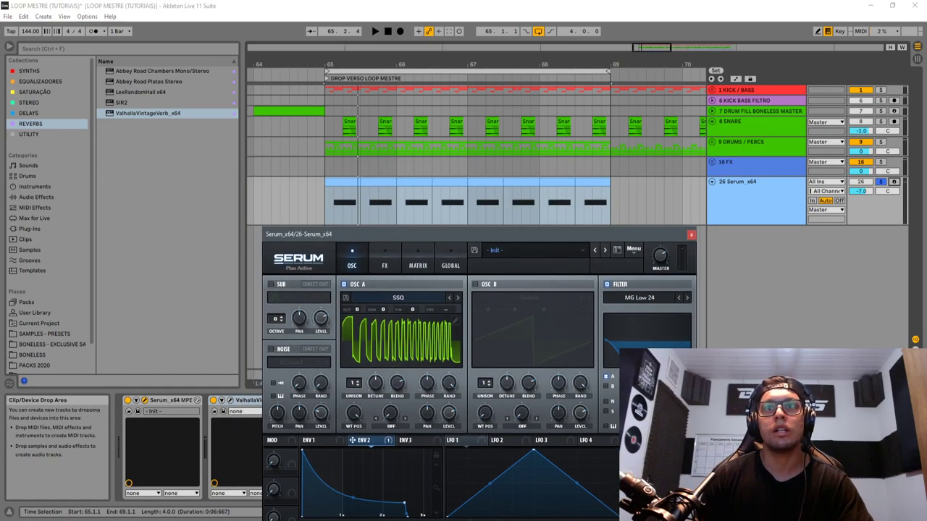
drag(612, 237, 610, 288)
click(731, 209)
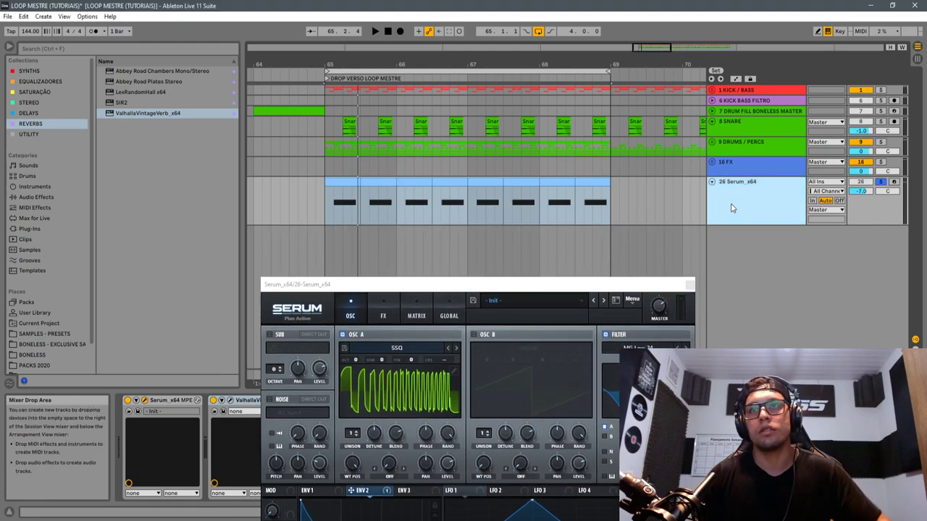
key(a)
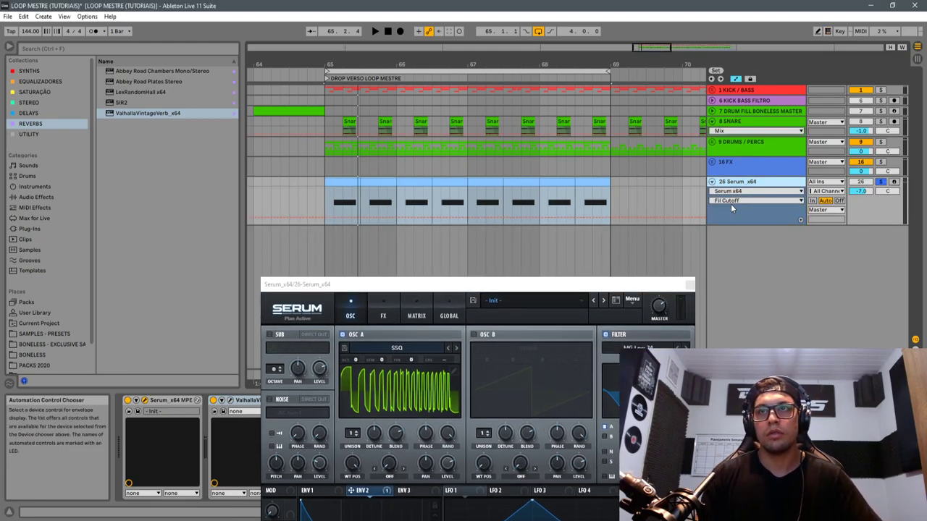
drag(651, 285, 642, 248)
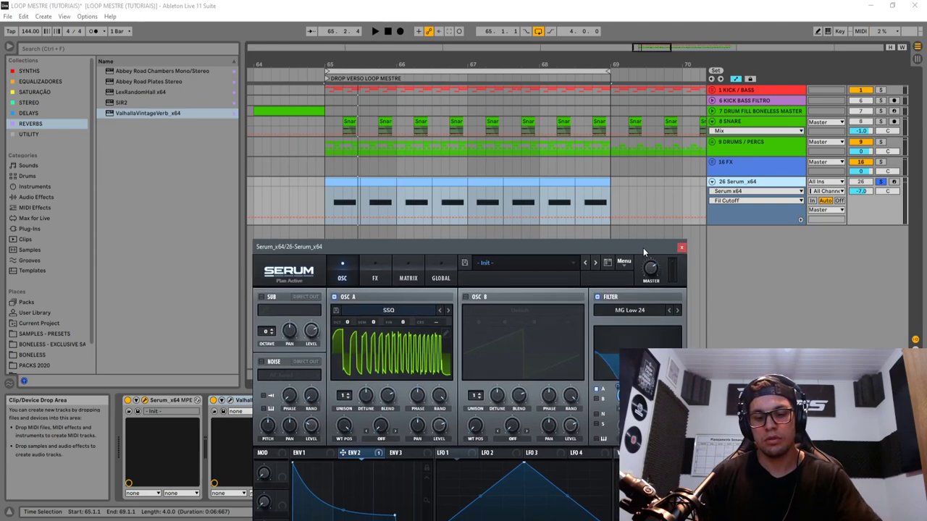
drag(588, 249, 591, 206)
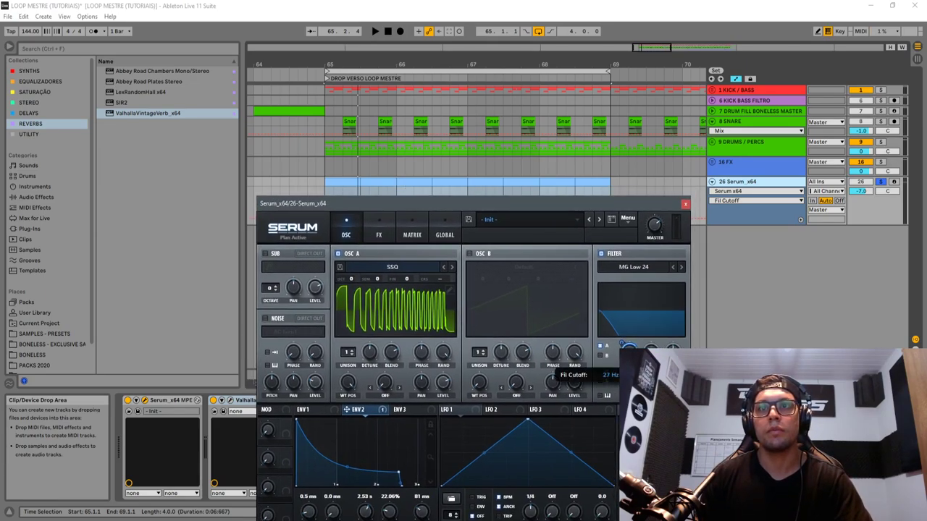
Record automation across the four-bar loop, gradually opening the Serum filter cutoff from 27 Hz, and close the Serum window.
key(space)
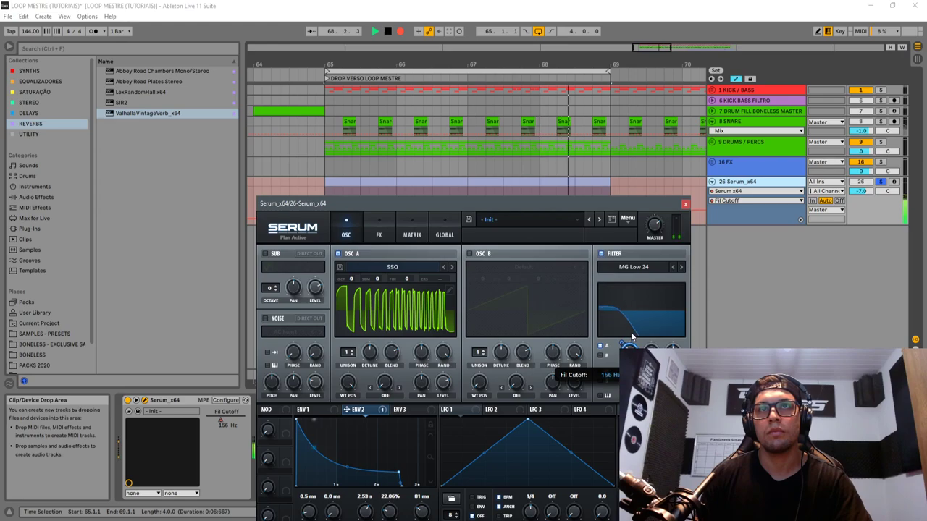
key(space)
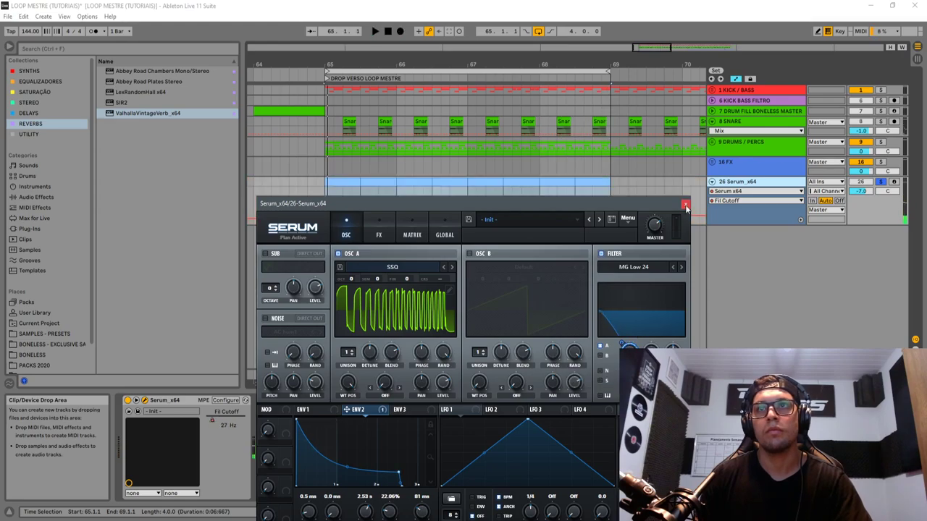
click(685, 204)
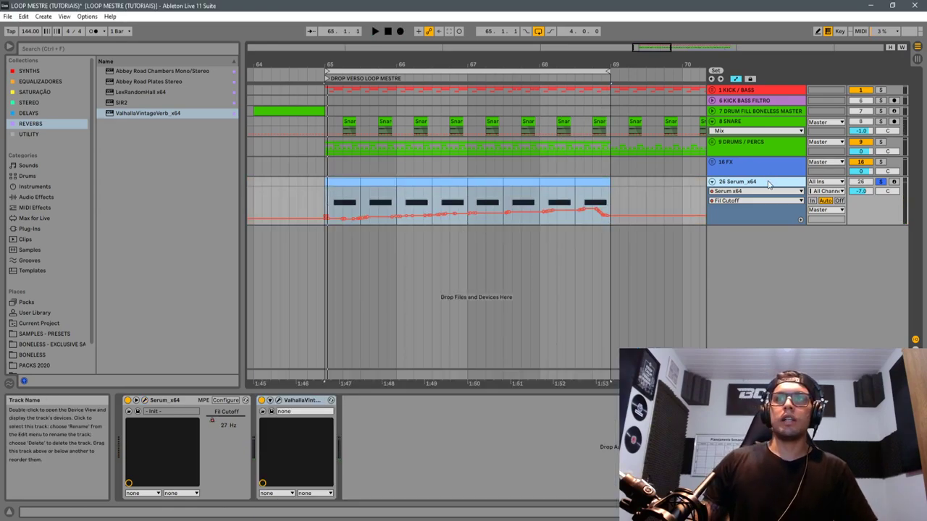
Duplicate the Serum track, fold the original and rename the copy STAB SERUM.
key(ctrl+d)
click(712, 182)
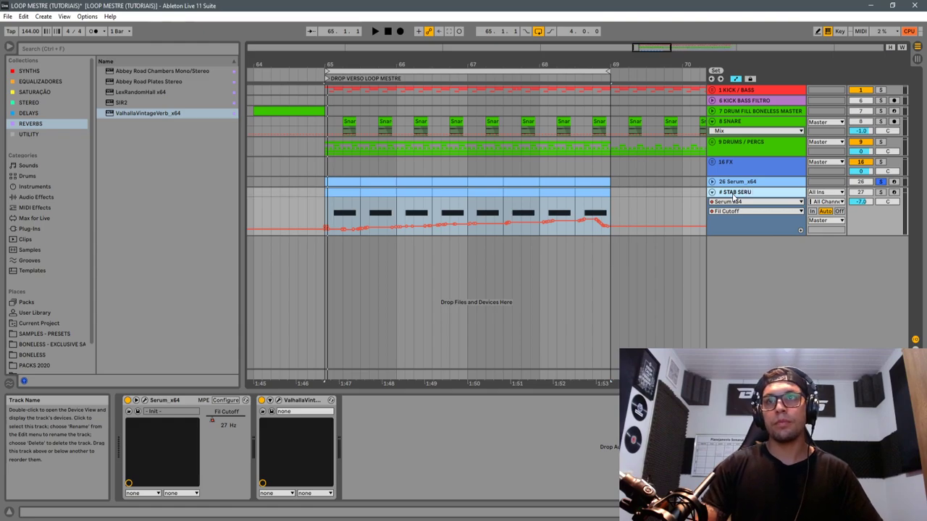
Freeze the STAB SERUM track and flatten it to audio.
right_click(733, 195)
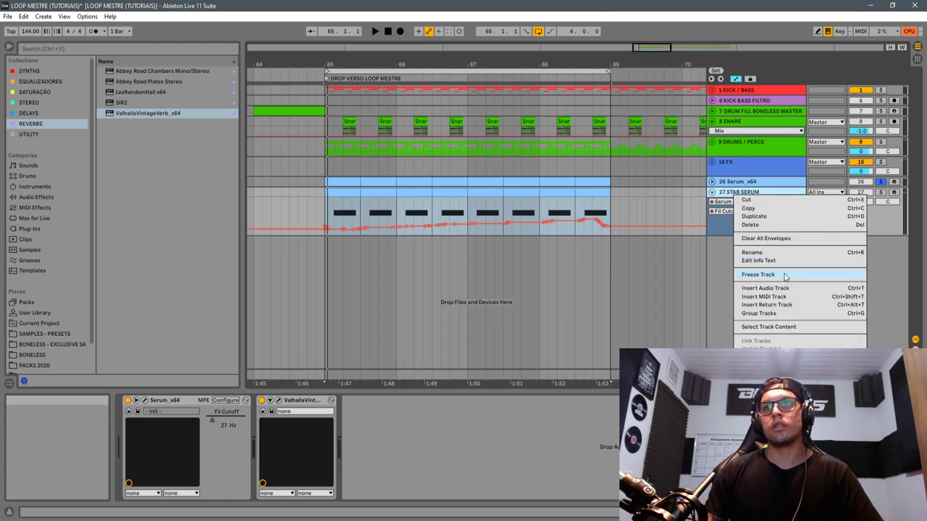
click(758, 275)
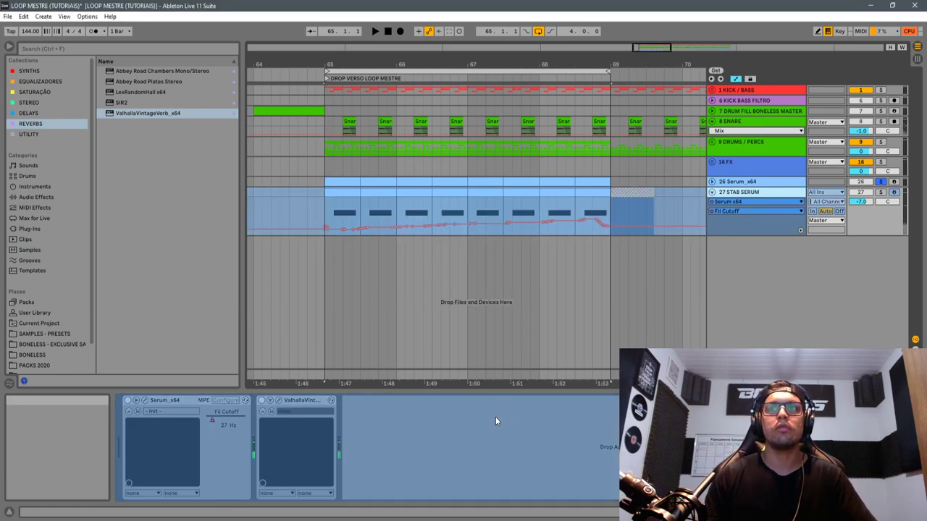
right_click(739, 193)
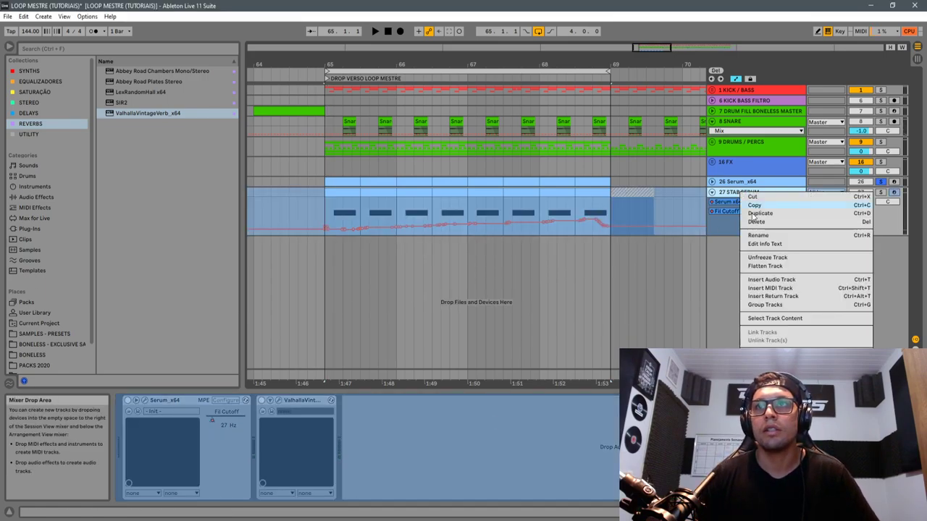
click(775, 267)
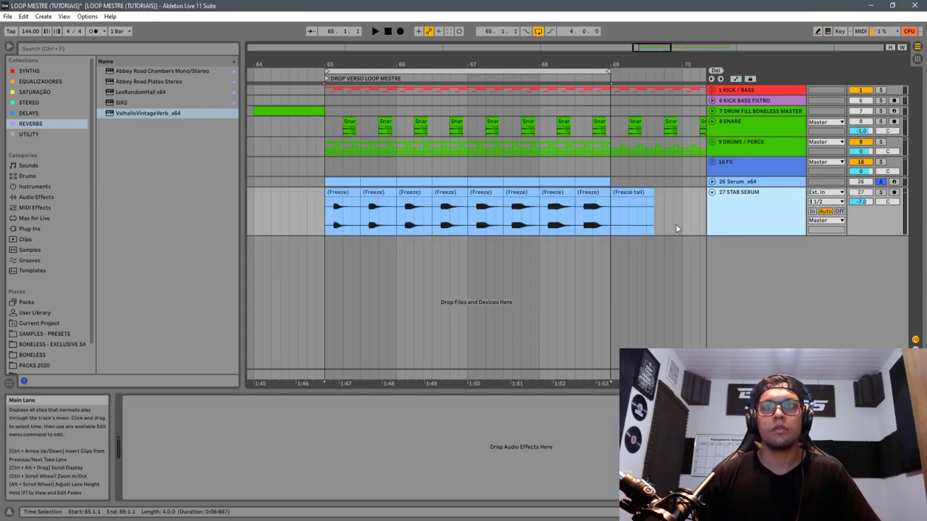
Unsolo and fold the original Serum track, solo STAB SERUM and listen to its flattened audio.
click(712, 181)
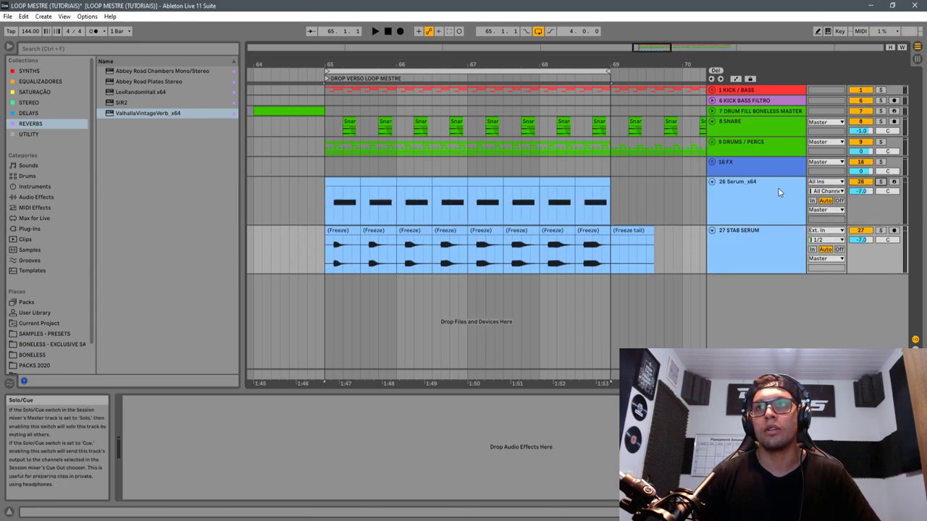
click(712, 181)
click(880, 193)
key(space)
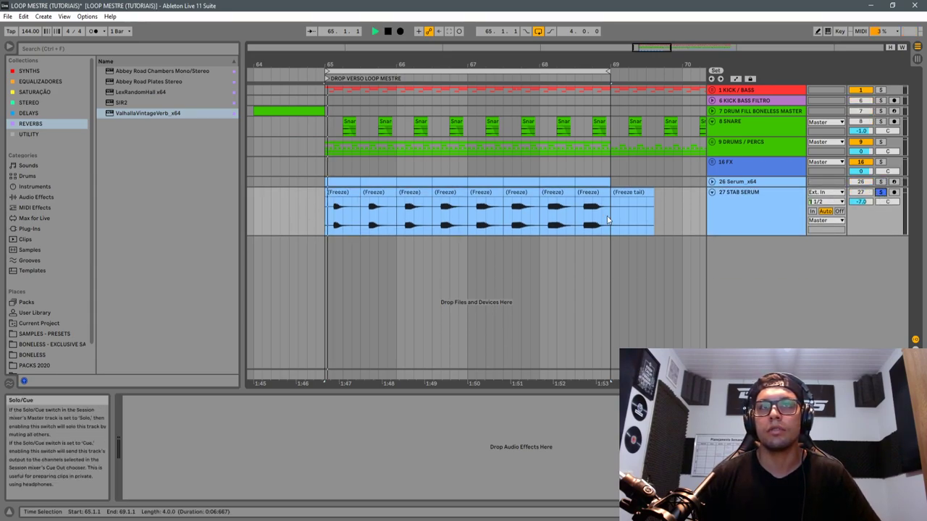
click(768, 225)
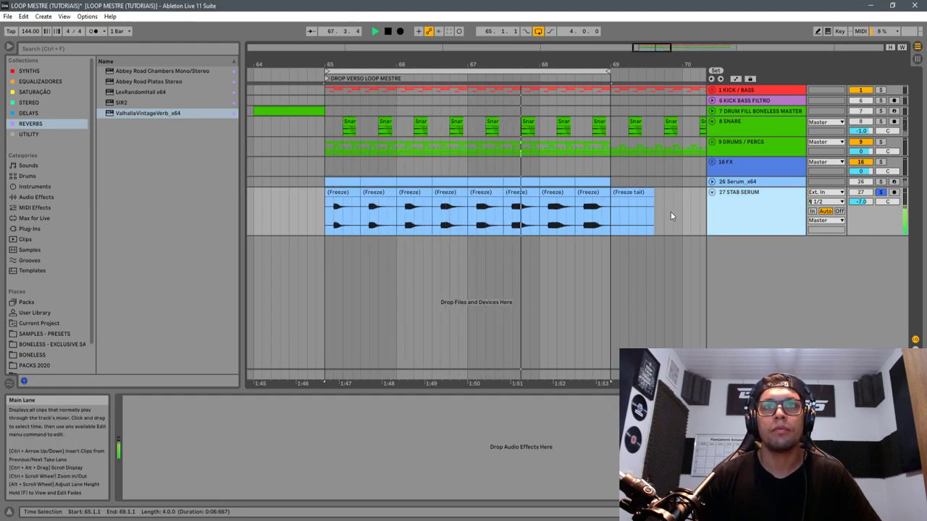
key(space)
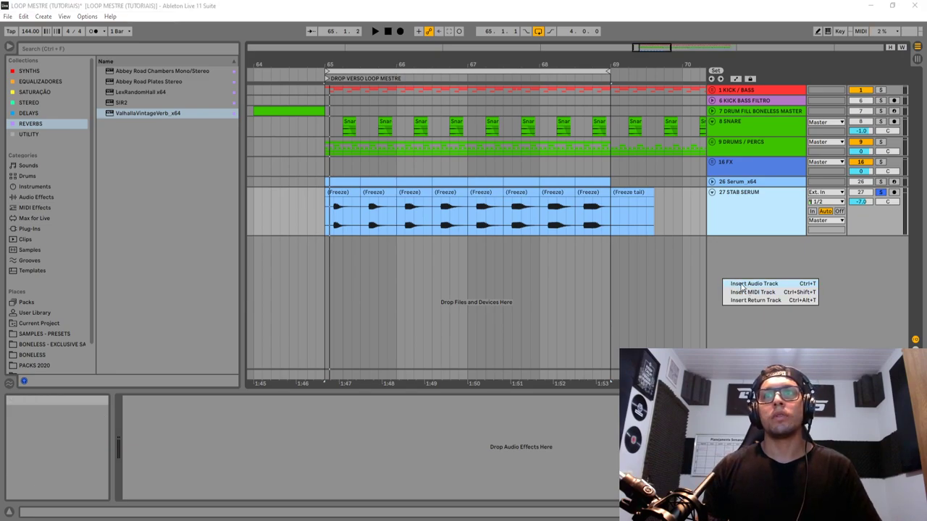
Insert a new audio track below STAB SERUM, and unsolo and mute the STAB SERUM track.
click(732, 284)
click(871, 193)
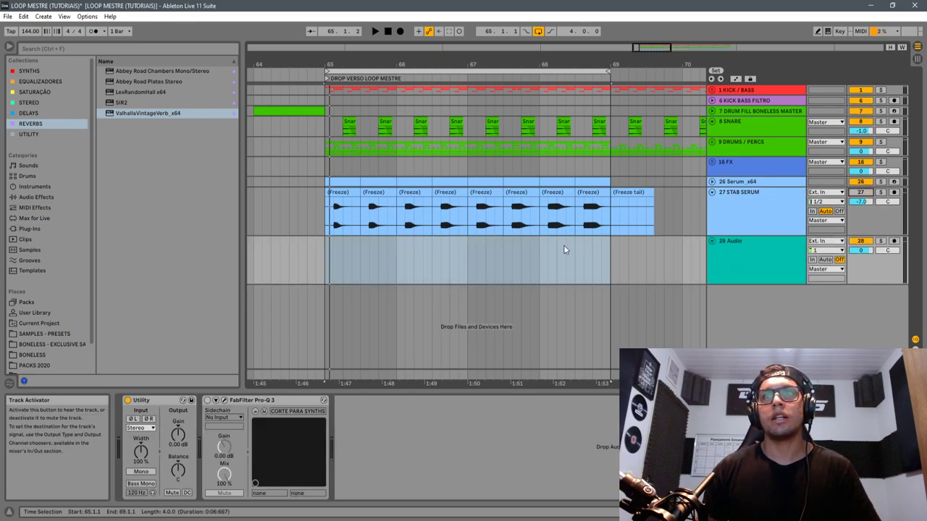
Move the first stab's audio, from 65.1.3 to 65.2.1, out of STAB SERUM onto the new audio track.
click(331, 71)
drag(336, 64, 337, 87)
key(space)
drag(387, 222, 378, 218)
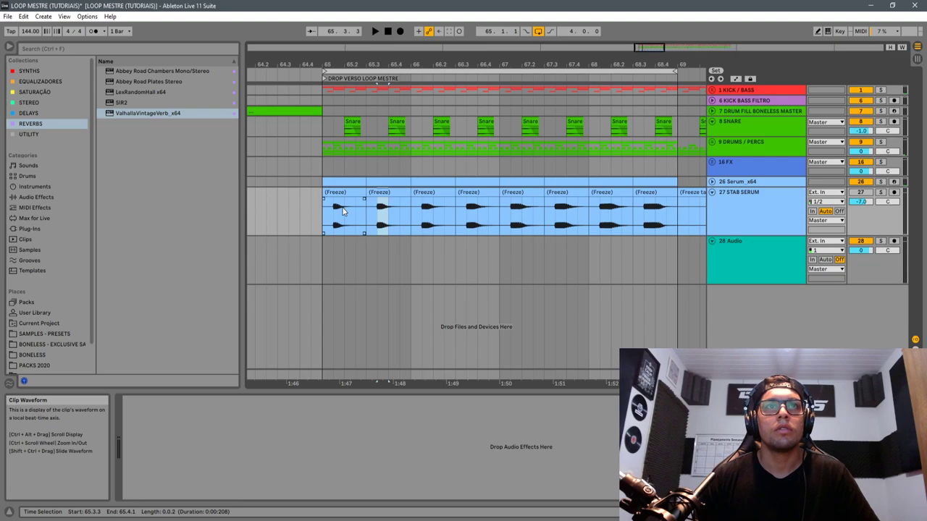
scroll(334, 210, up, 3)
drag(373, 212, 383, 276)
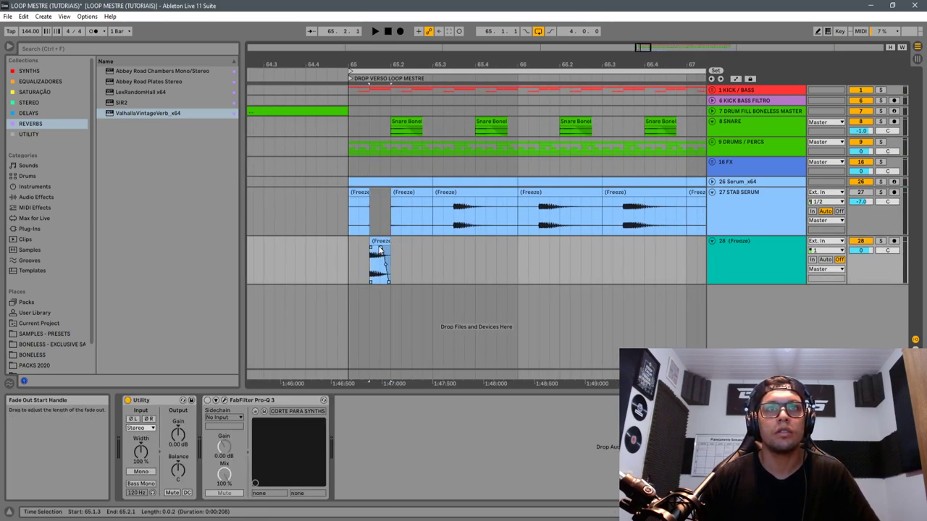
right_click(467, 248)
click(542, 374)
click(473, 273)
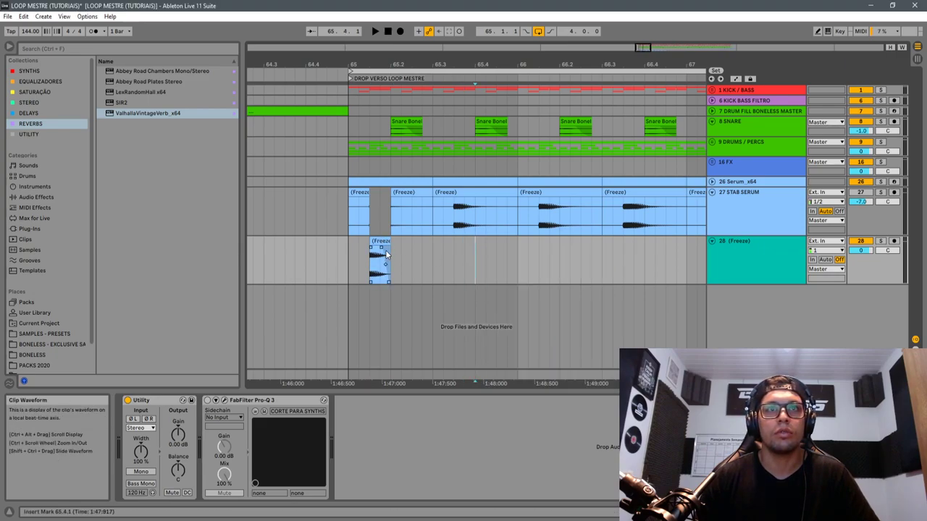
Shape the fade-out of the first stab on the new audio track and duplicate the clip to 65.2.1.
drag(384, 264, 380, 265)
click(379, 241)
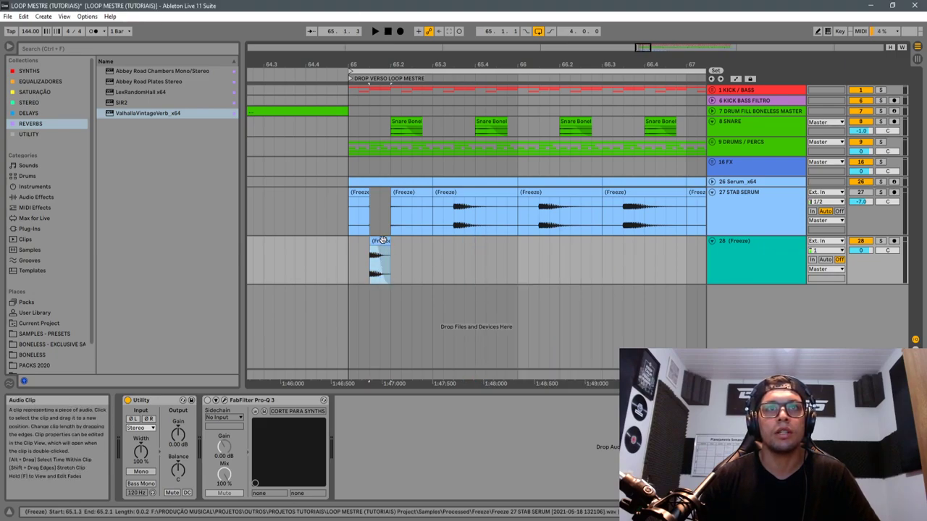
key(ctrl+d)
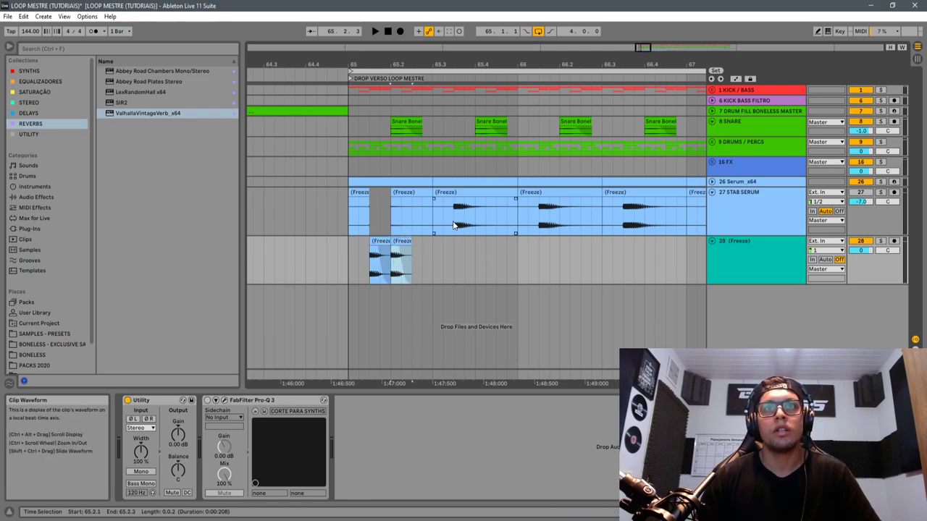
Place a longer stab from 65.2.3 to 65.3.3, then loop bar 65 and play it.
drag(472, 193, 432, 261)
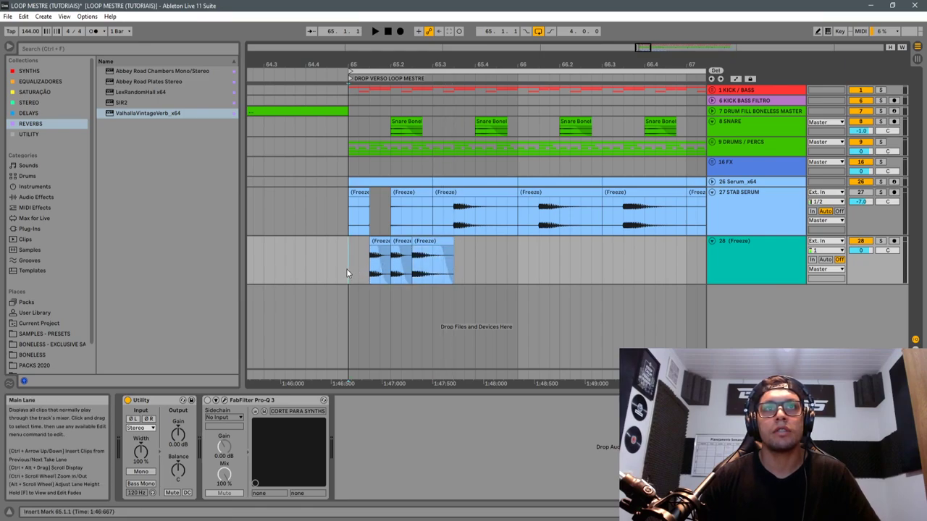
drag(346, 268, 482, 257)
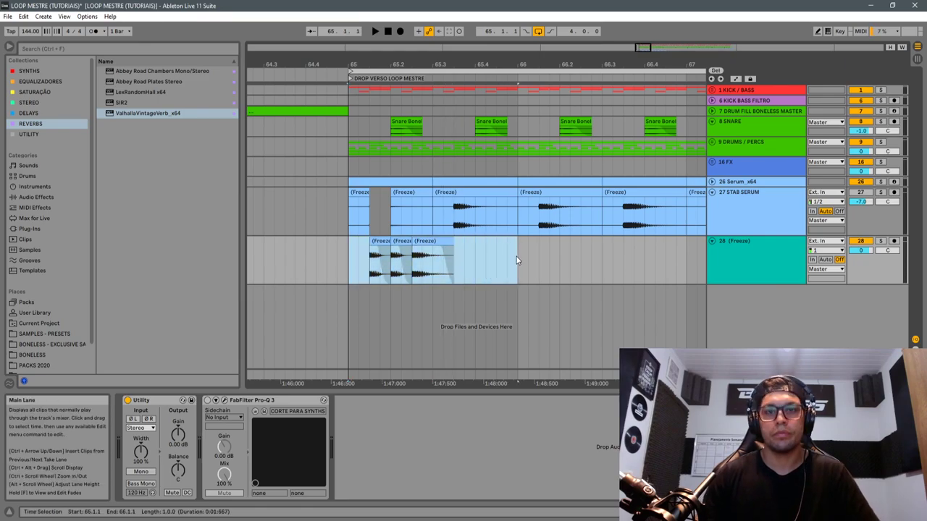
key(ctrl+l)
key(space)
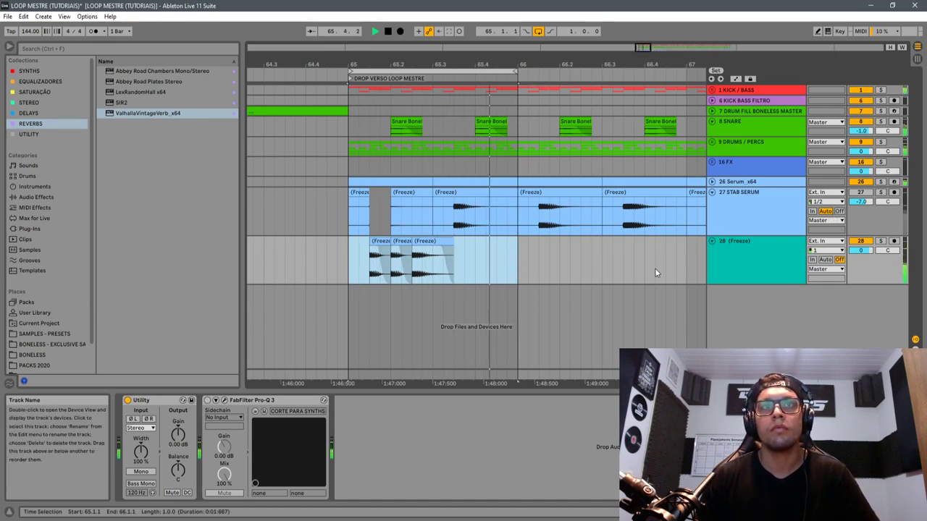
Mute the original Serum track and extend the third stab's end to 65.4.3.
click(498, 256)
key(space)
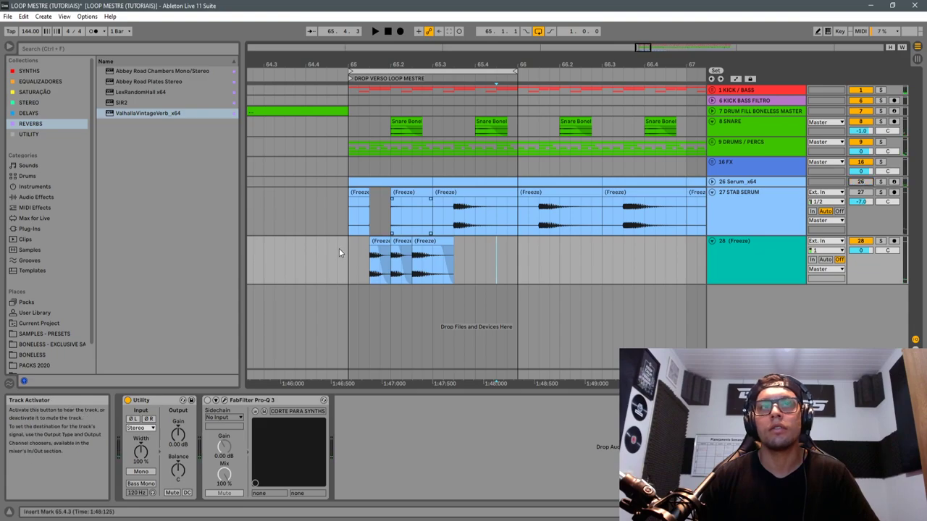
click(361, 258)
key(space)
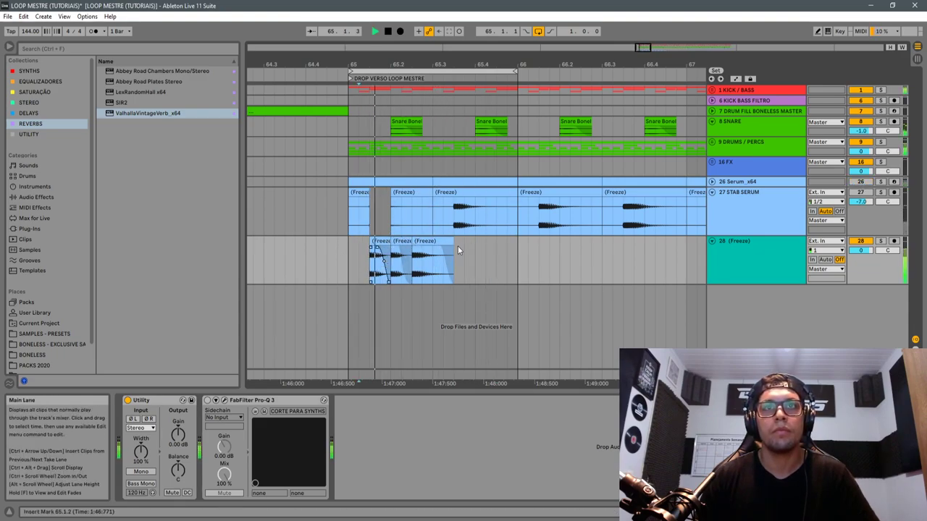
drag(454, 250, 496, 251)
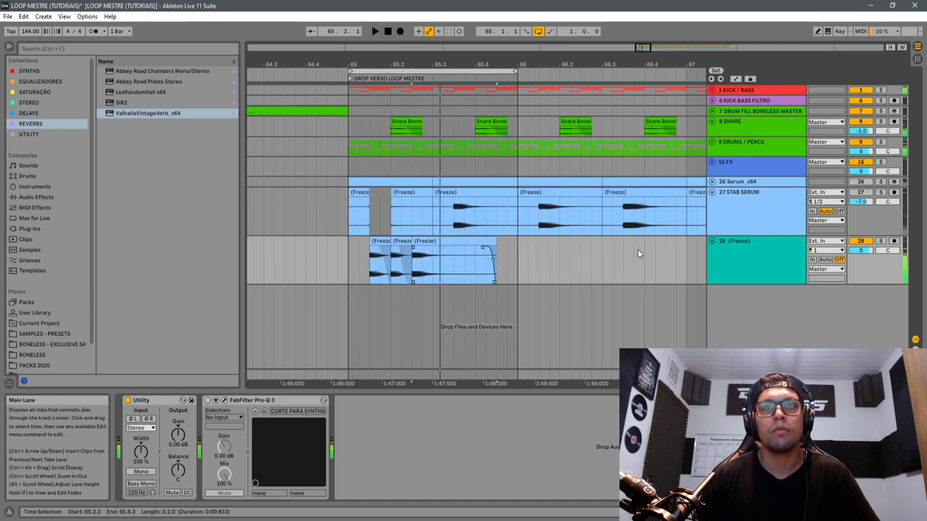
Move the STAB SERUM stab at 66.3.3 onto its own new track, consolidate and reverse it, and place it at 65.3.3.
drag(536, 222, 395, 302)
key(ctrl+j)
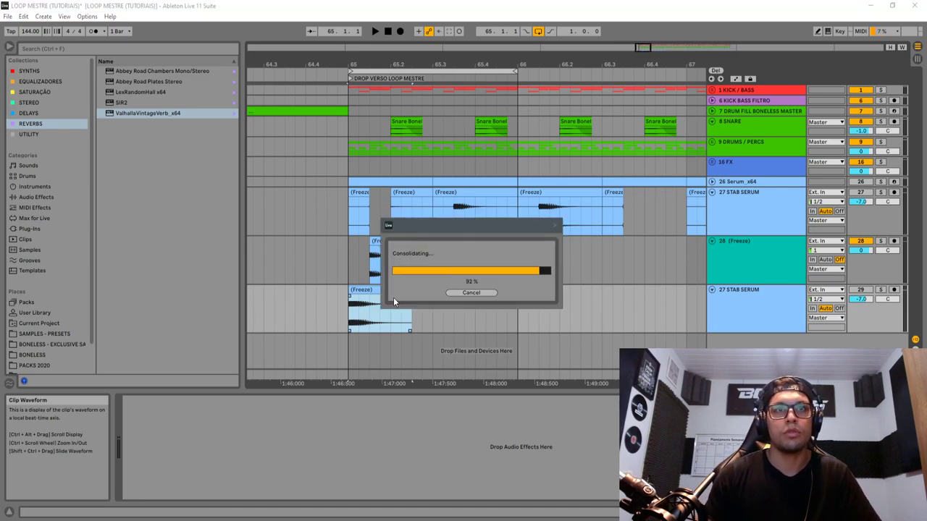
drag(401, 297, 499, 291)
Duplicate bar 65 of both stab tracks into bar 66 and extend the loop to 67.1.1.
drag(518, 239, 348, 332)
key(ctrl+d)
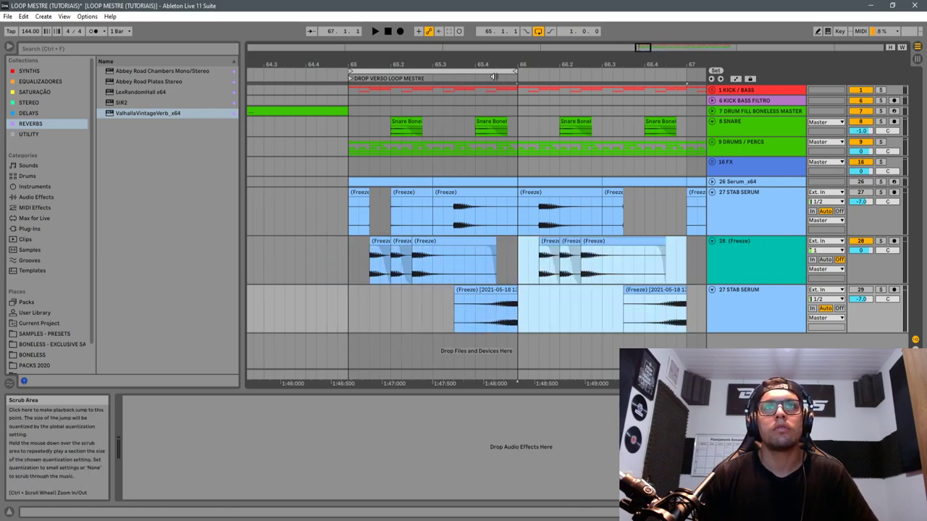
drag(517, 71, 685, 70)
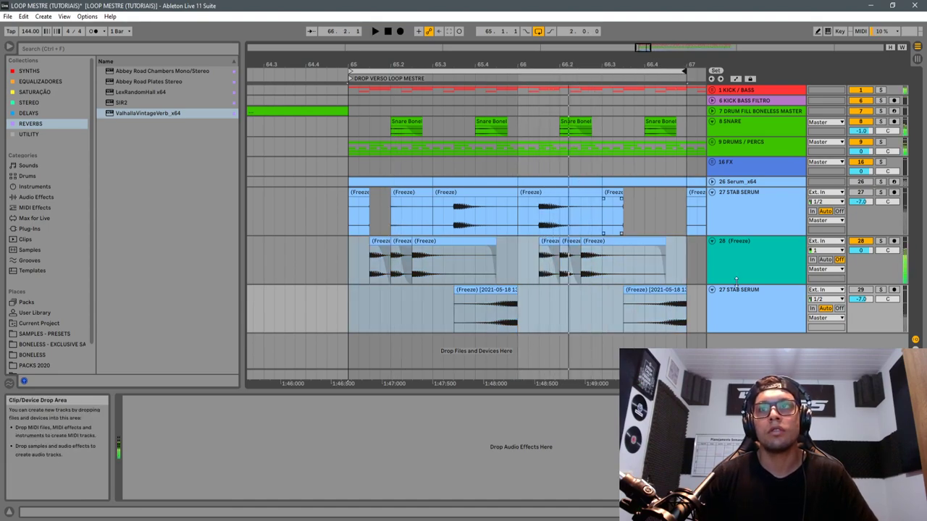
Activate the reversed stab's track, move the first stab to 65.1.2 and listen from 65.1.1.
click(861, 291)
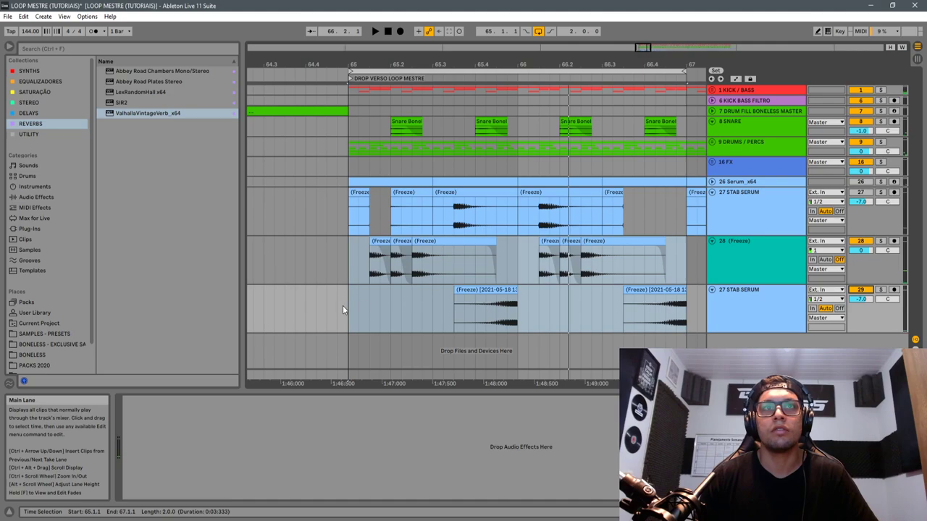
drag(378, 244, 368, 244)
click(347, 265)
key(space)
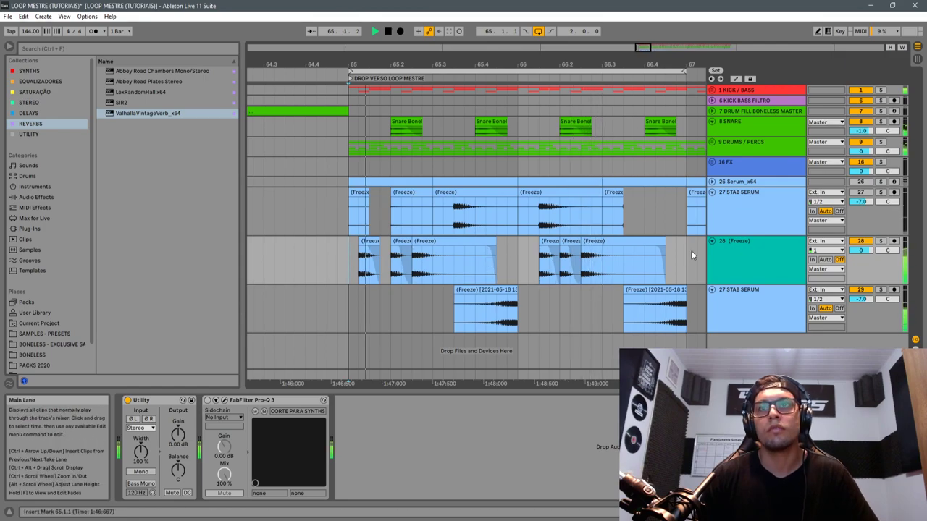
key(space)
Move the second reversed stab to 66.4.3 on the upper stab track, then delete it.
click(681, 291)
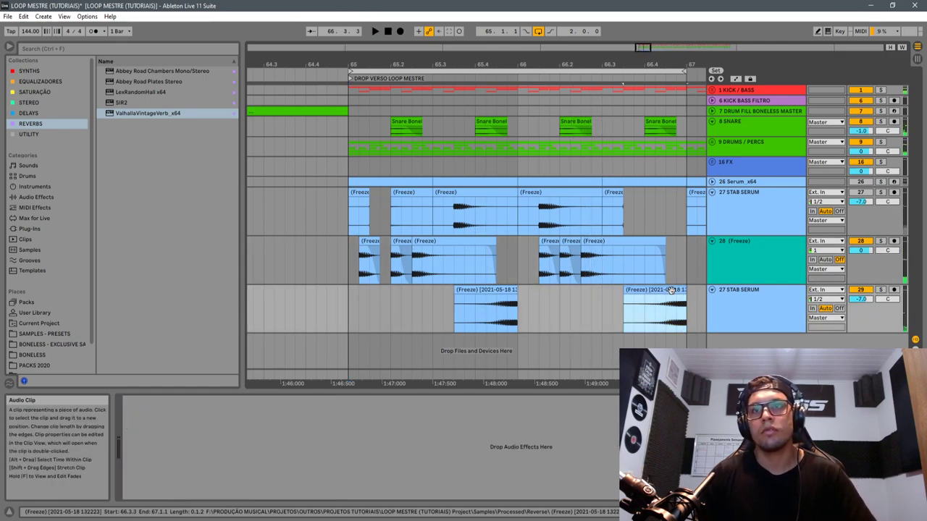
drag(681, 291, 676, 257)
click(788, 298)
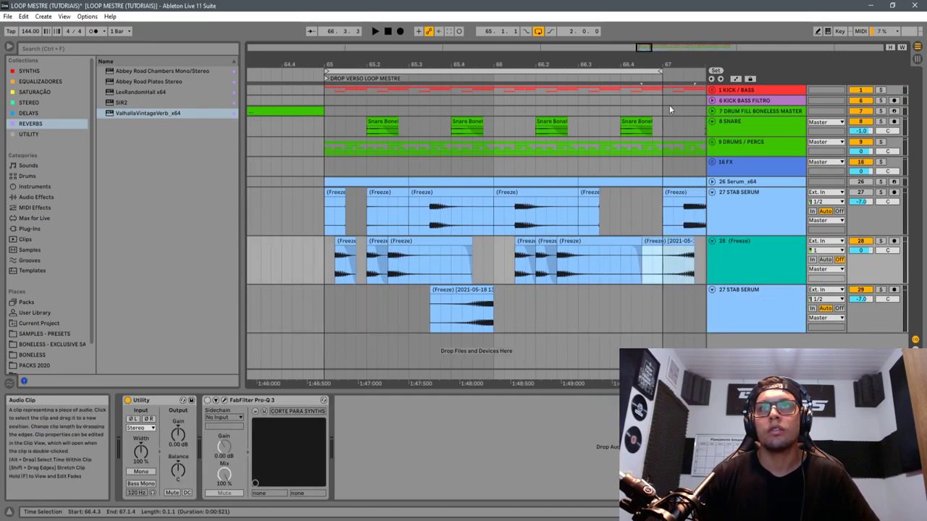
drag(667, 65, 551, 52)
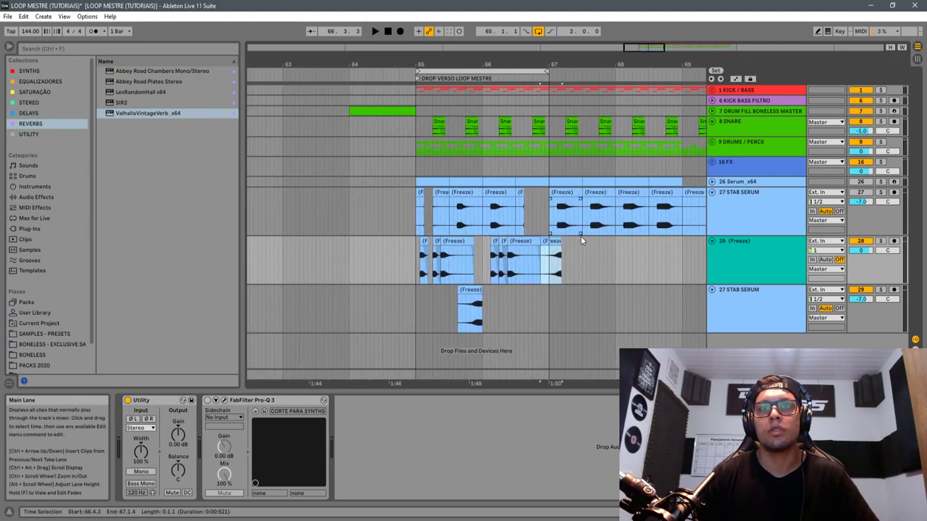
key(Delete)
Move the stab at 68.1.3 on STAB SERUM to 66.4.3 on the upper stab track and listen from 65.1.1.
right_click(618, 284)
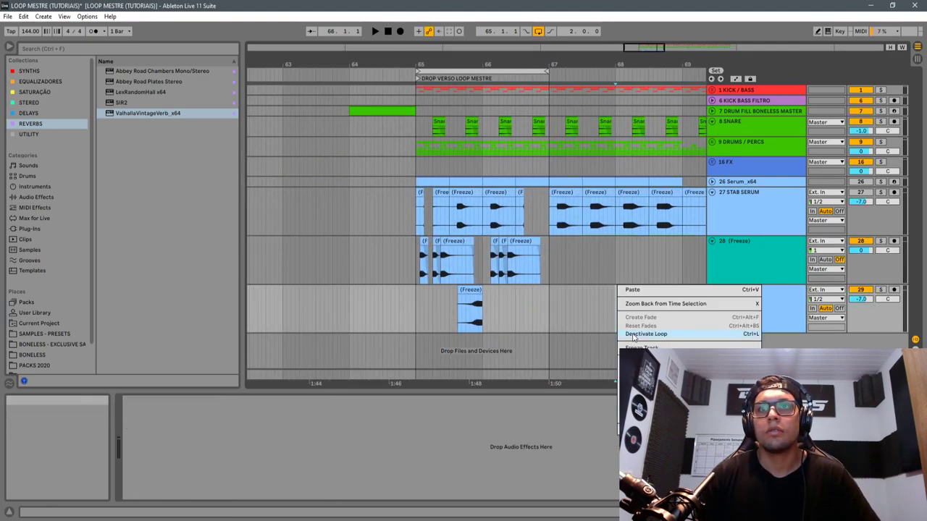
click(642, 248)
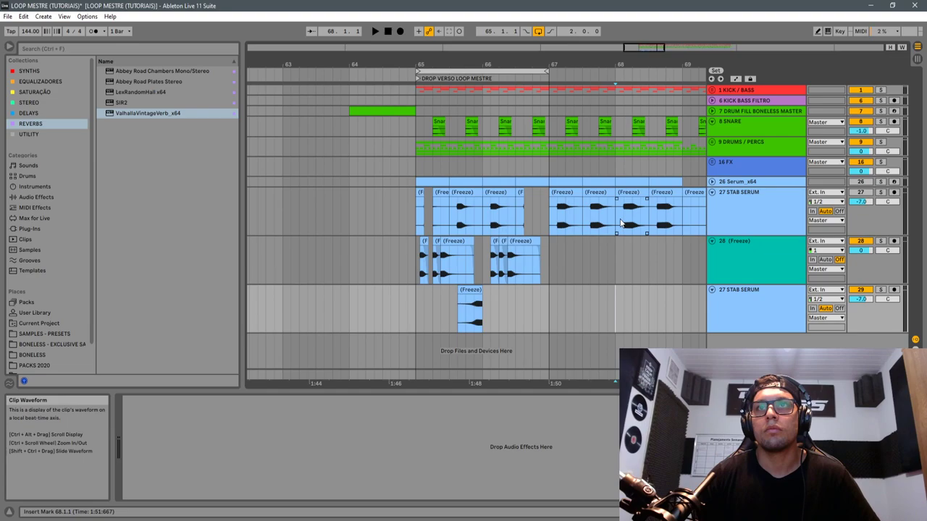
key(space)
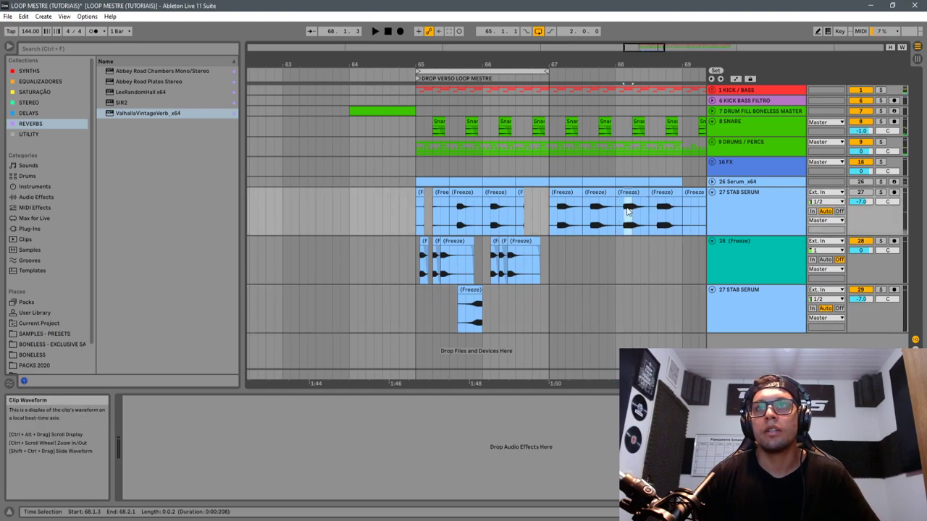
drag(644, 214, 548, 262)
click(415, 274)
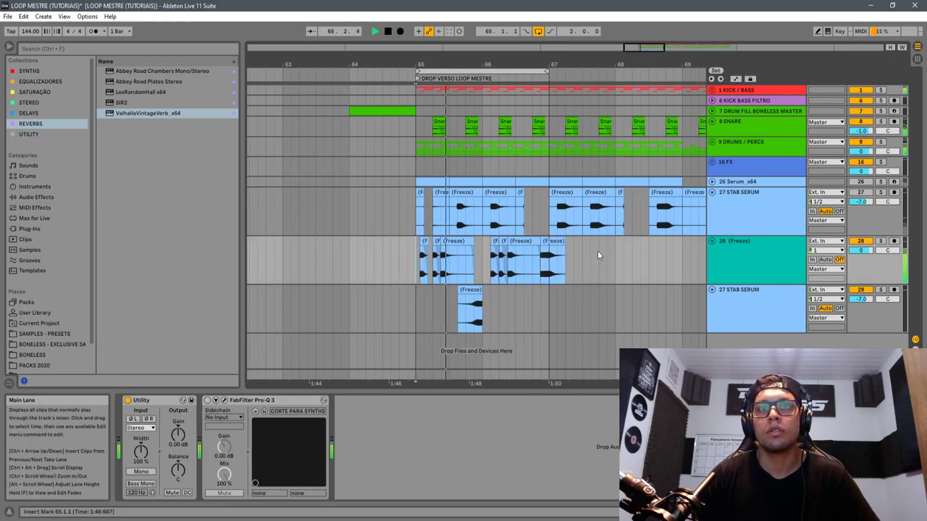
drag(553, 62, 552, 87)
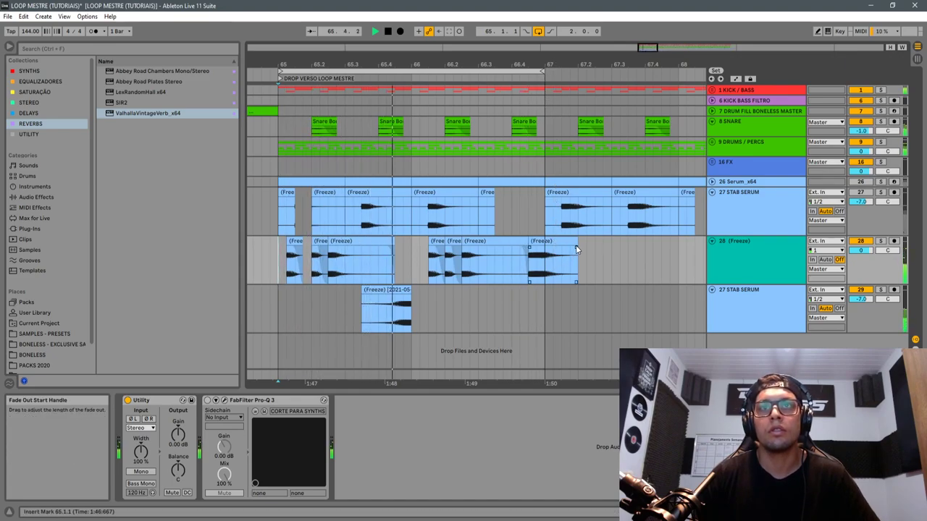
key(space)
Insert short sixteenth-note stab slices at 66.3.4 and 66.4.2, leaving a gap at 66.4.1.
click(533, 244)
click(514, 248)
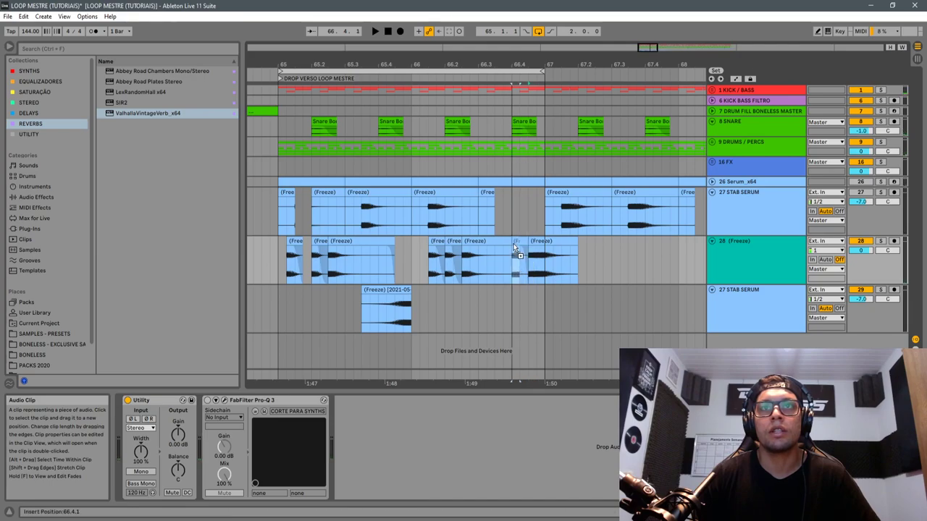
drag(507, 244, 507, 244)
click(507, 71)
drag(505, 65, 505, 247)
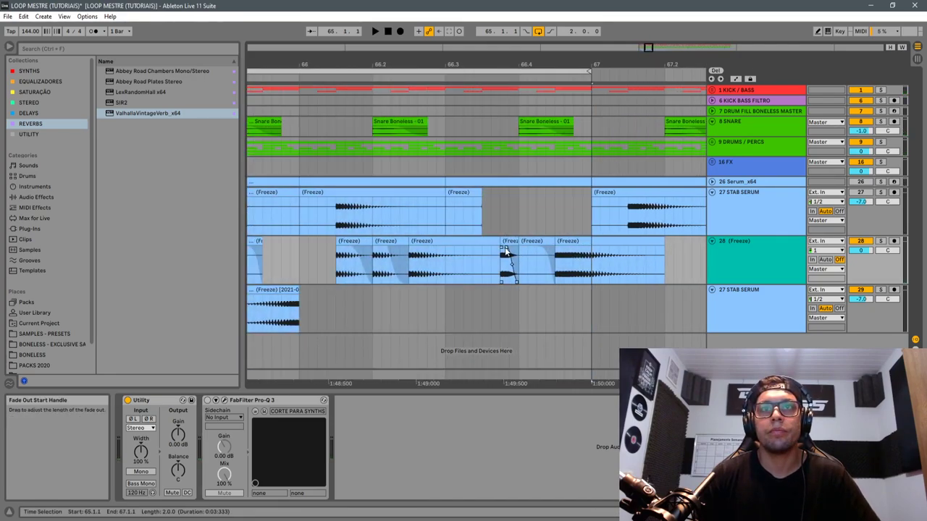
click(535, 247)
click(542, 246)
drag(543, 244, 523, 257)
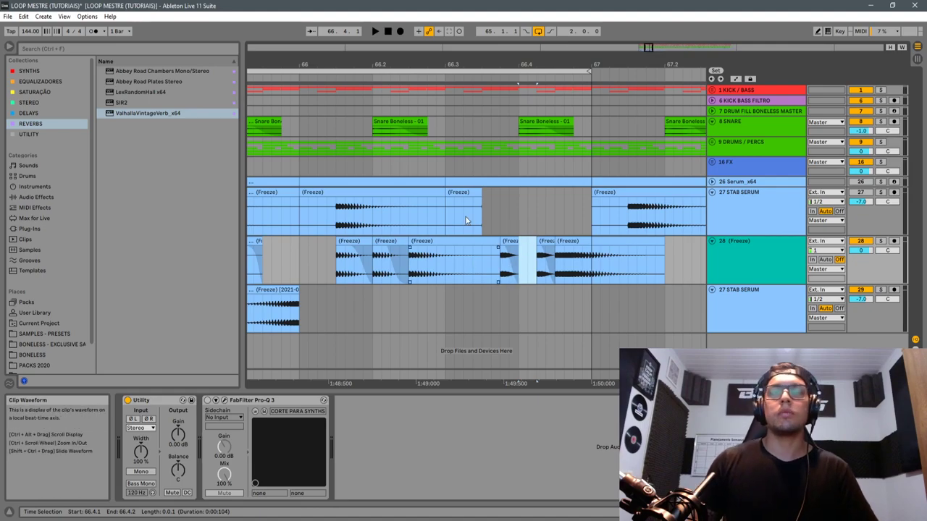
Listen to the two-bar stab arrangement from 65.1.1 to 67.1.1 across both stab tracks.
drag(468, 64, 481, 61)
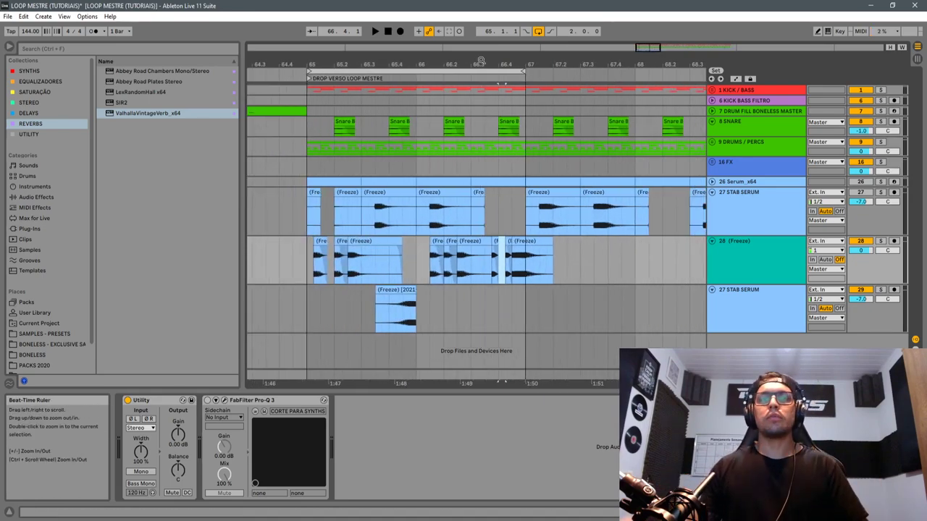
drag(320, 274, 539, 280)
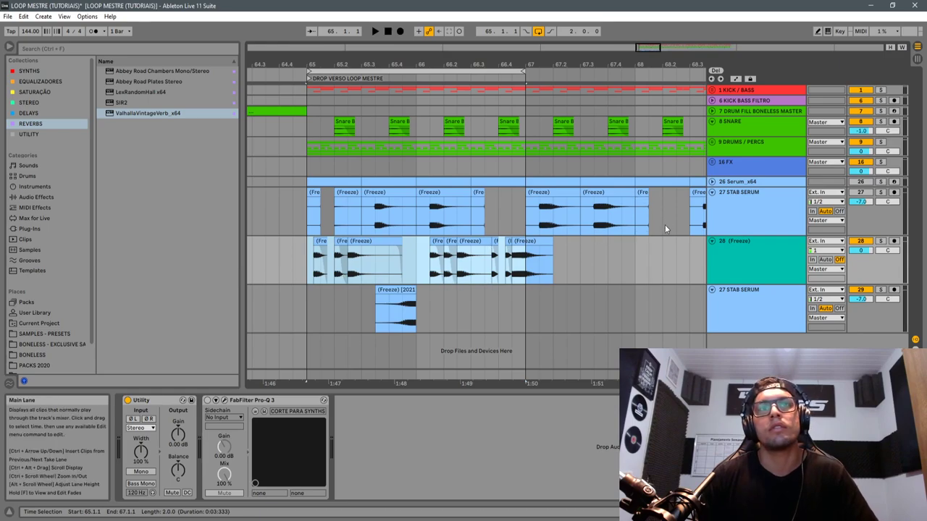
key(space)
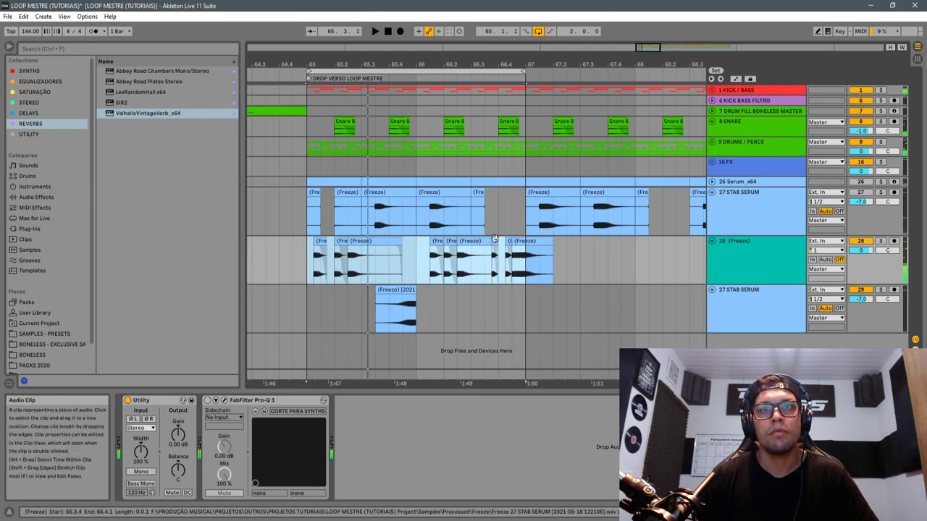
double_click(499, 255)
key(space)
mouse_move(286, 279)
mouse_down()
mouse_move(286, 311)
mouse_move(283, 264)
mouse_up()
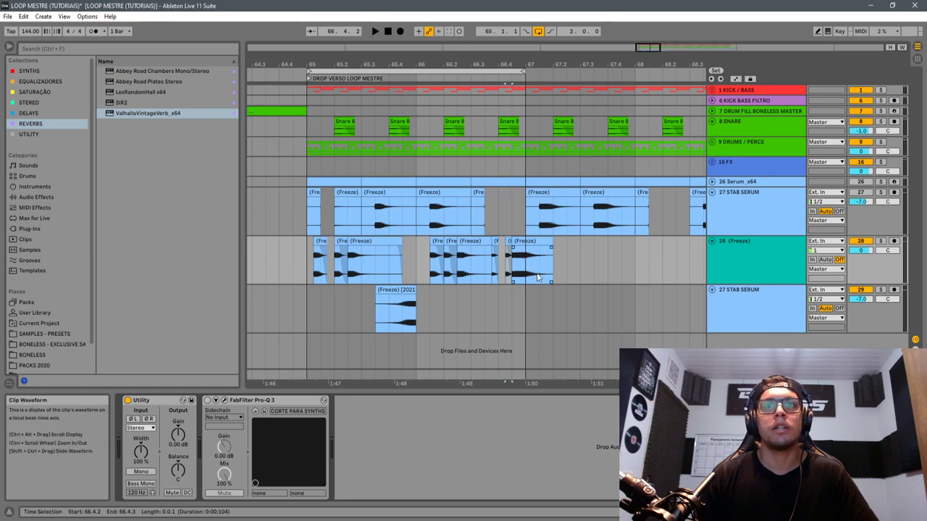
drag(529, 250, 309, 291)
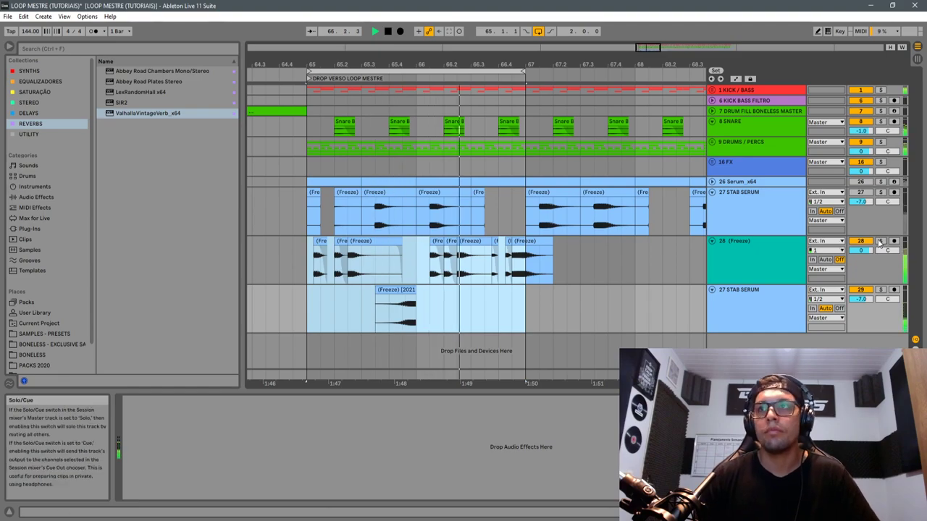
key(space)
Group the two stab audio tracks and name the group STAB.
click(775, 263)
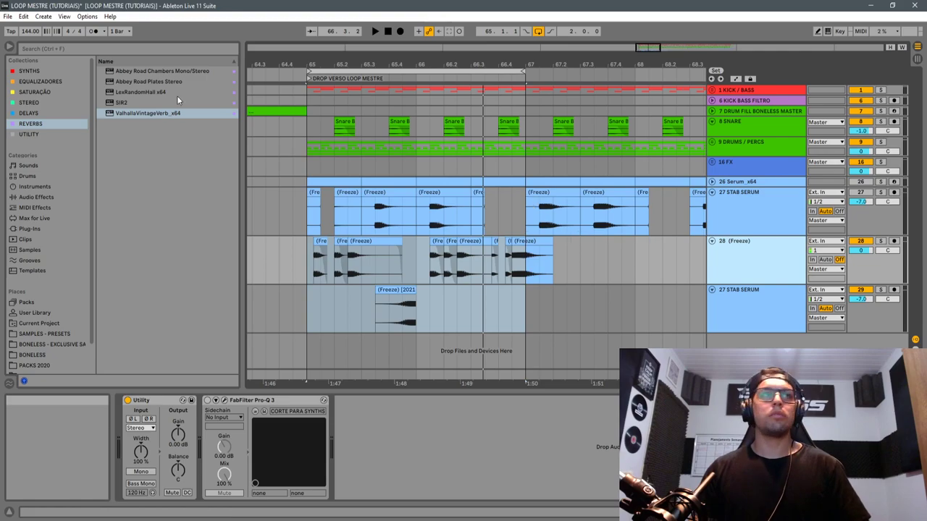
click(782, 321)
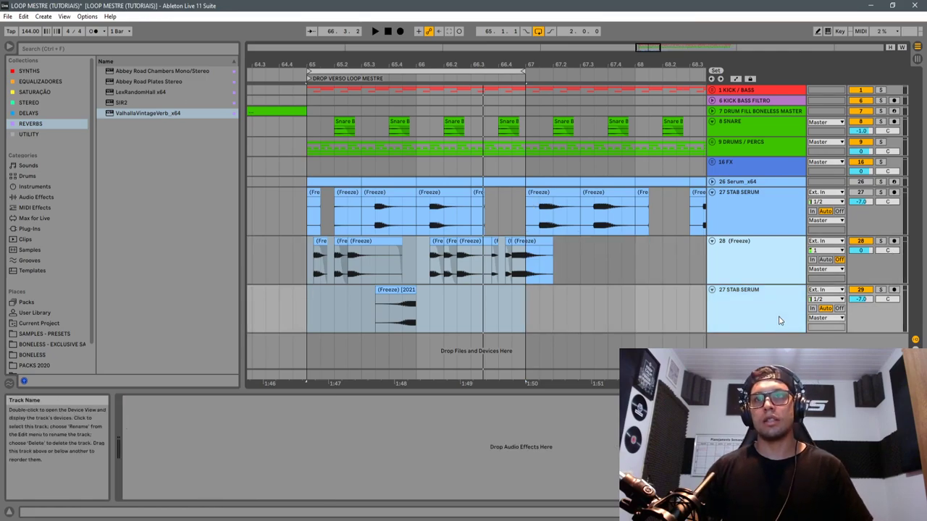
shift+click(766, 267)
key(ctrl+g)
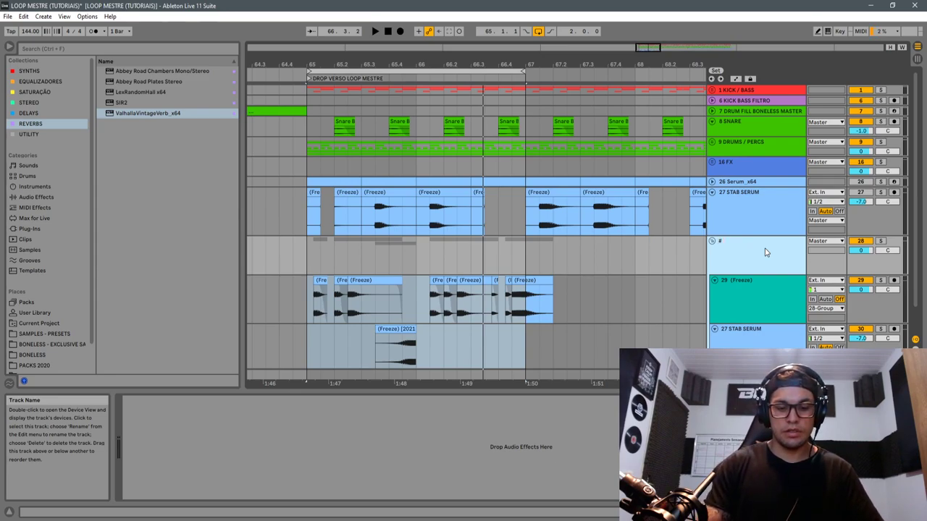
Add FabFilter Pro-Q 3 to the STAB group with a low cut at about 173 Hz, and listen to it.
click(56, 80)
click(111, 71)
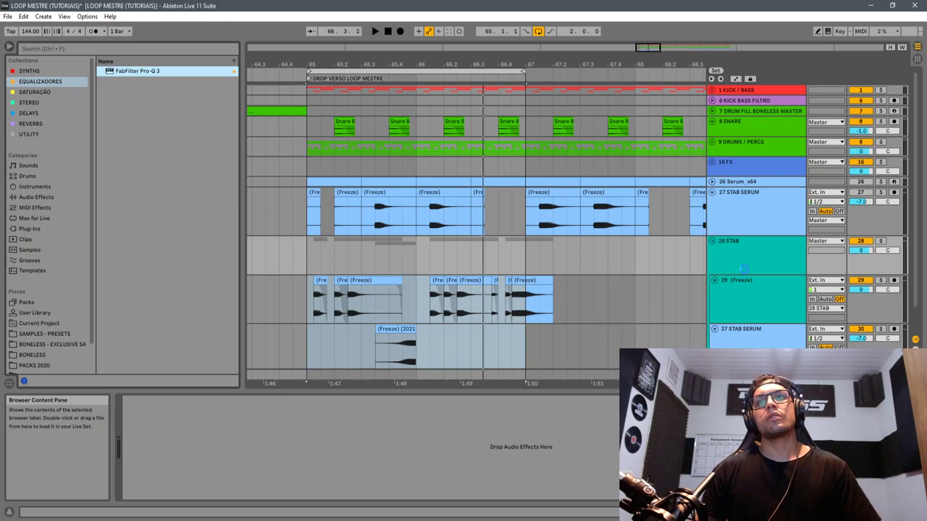
click(277, 330)
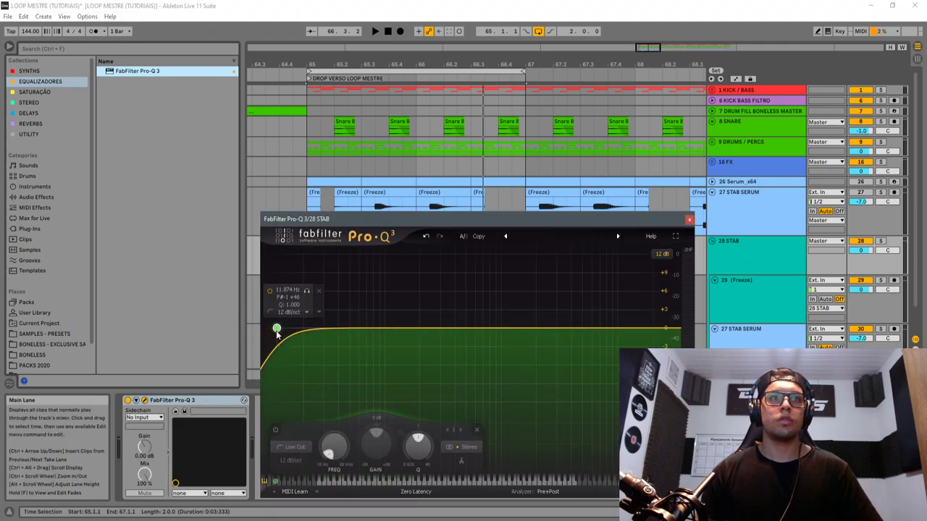
drag(277, 330, 413, 325)
key(space)
key(space)
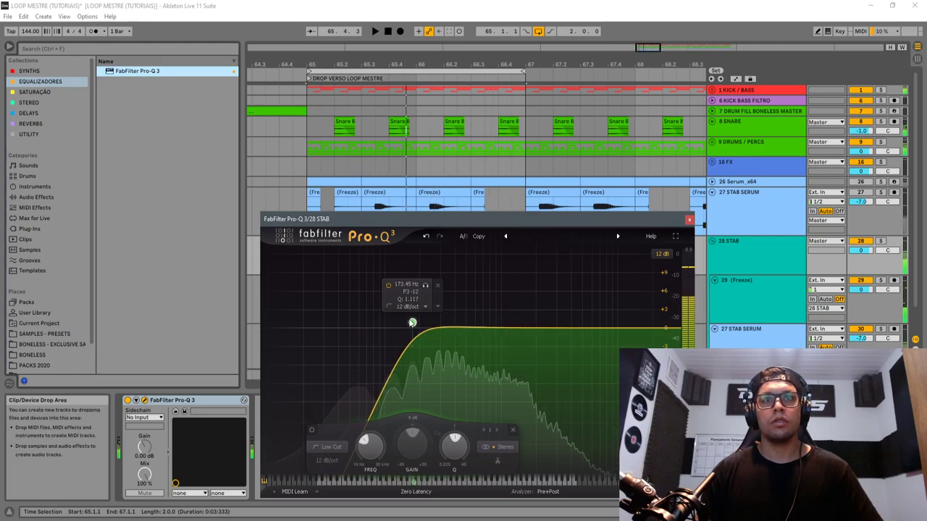
Solo the frozen stab track 29 in the STAB group and add the ColourCopy delay to it.
click(689, 219)
click(754, 295)
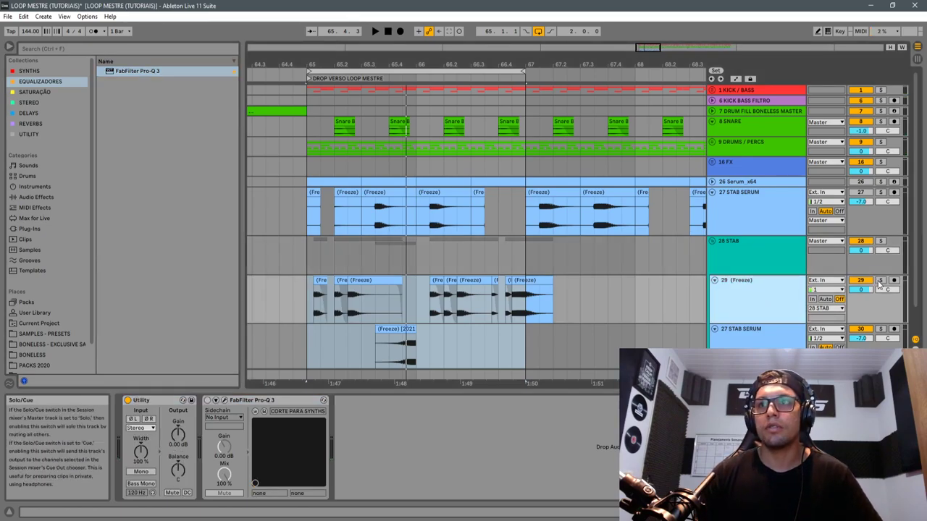
click(307, 306)
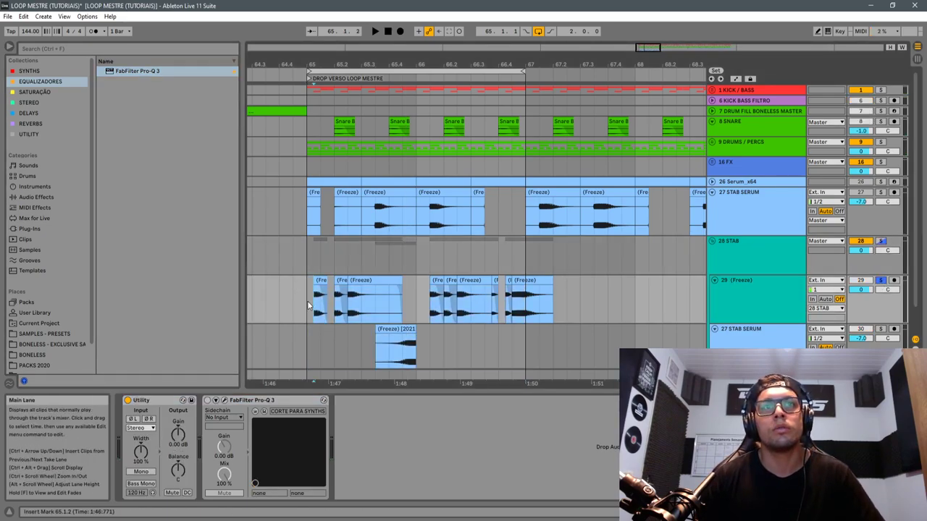
click(30, 113)
click(127, 72)
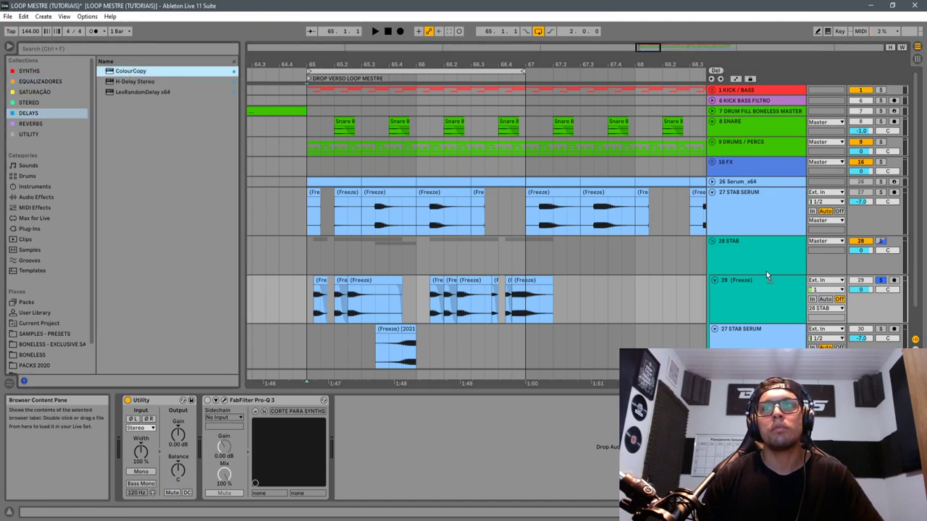
key(Return)
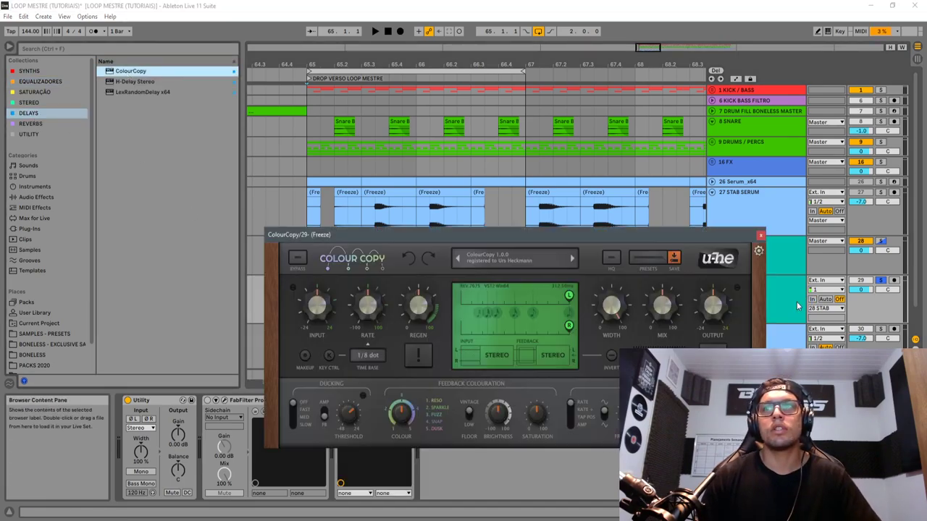
drag(721, 263, 713, 455)
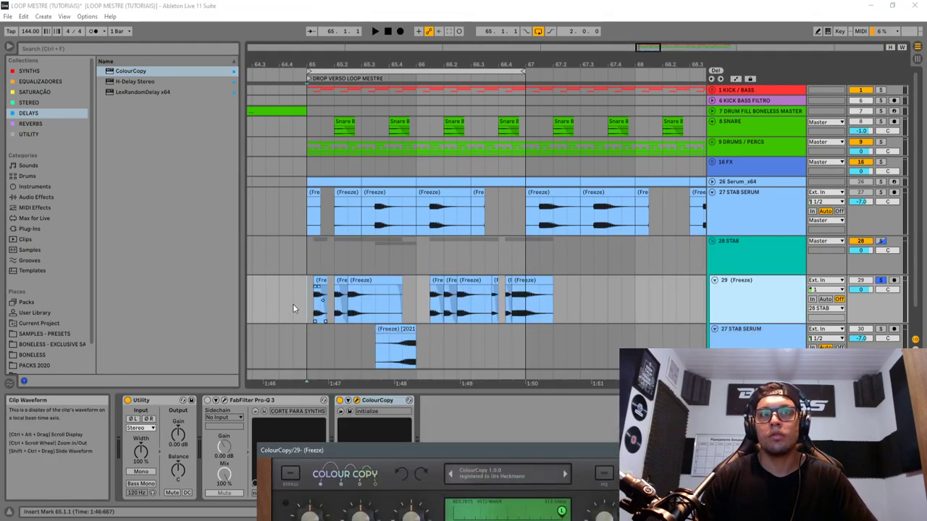
drag(435, 450, 413, 173)
Shorten ColourCopy's right delay tap well below the left one and set Mix to 8 while listening to the stab.
key(space)
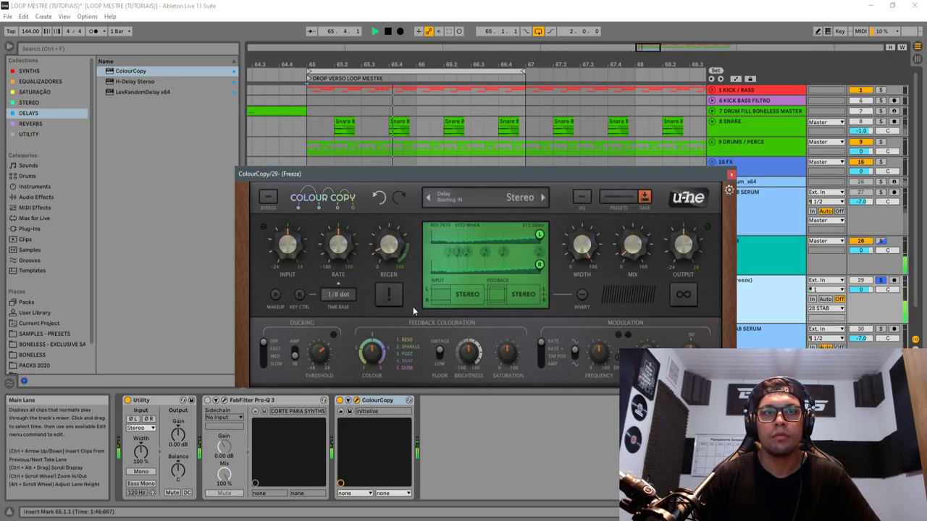
scroll(465, 349, up, 3)
drag(540, 265, 534, 267)
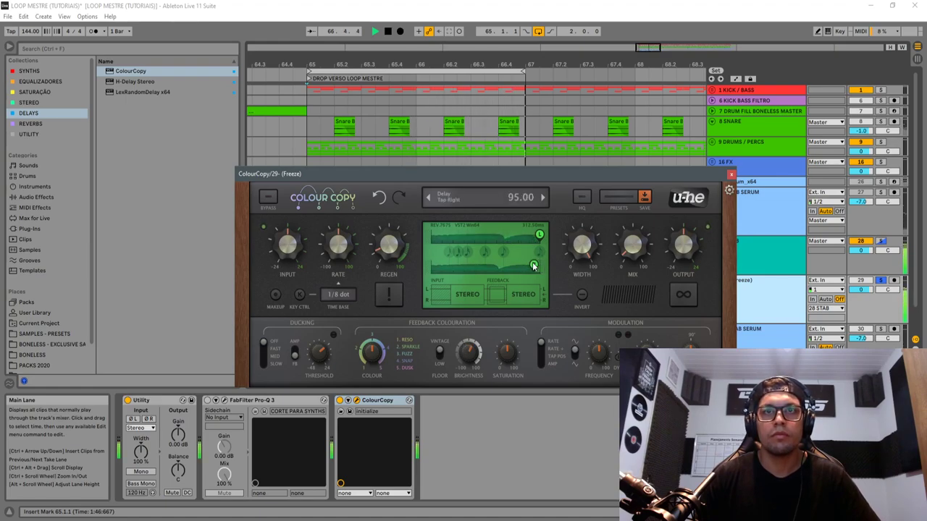
drag(451, 267, 451, 267)
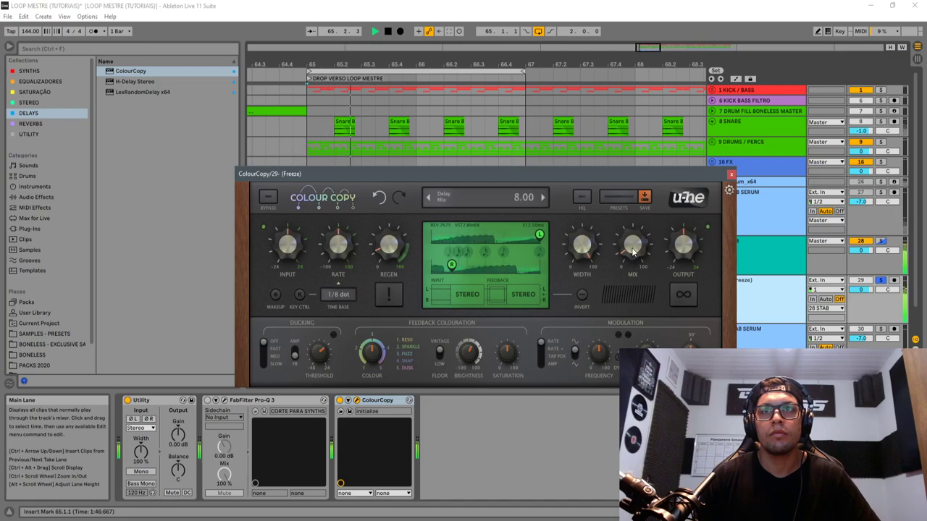
key(space)
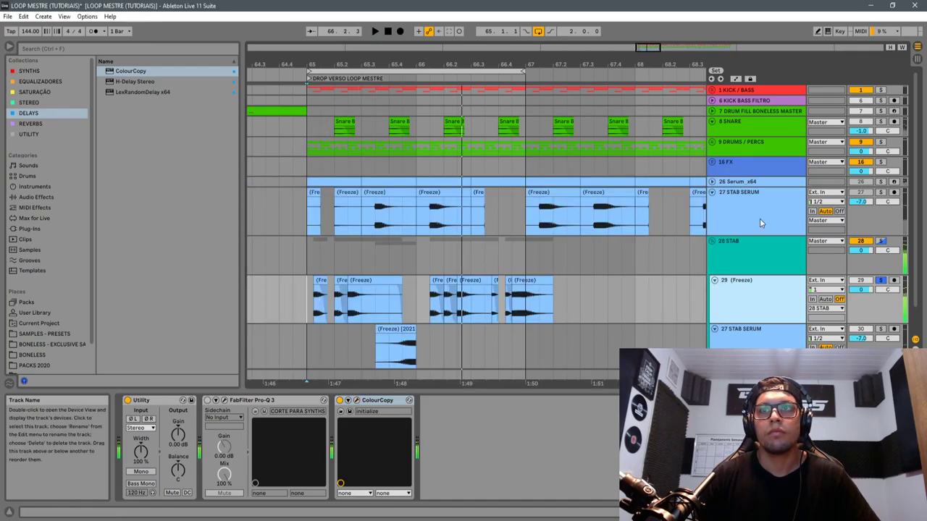
Set the STAB group's Pro-Q 3 low cut to about 220 Hz, Q 0.618 and 18 dB/oct during playback, and unsolo track 29.
click(760, 218)
click(756, 249)
click(144, 400)
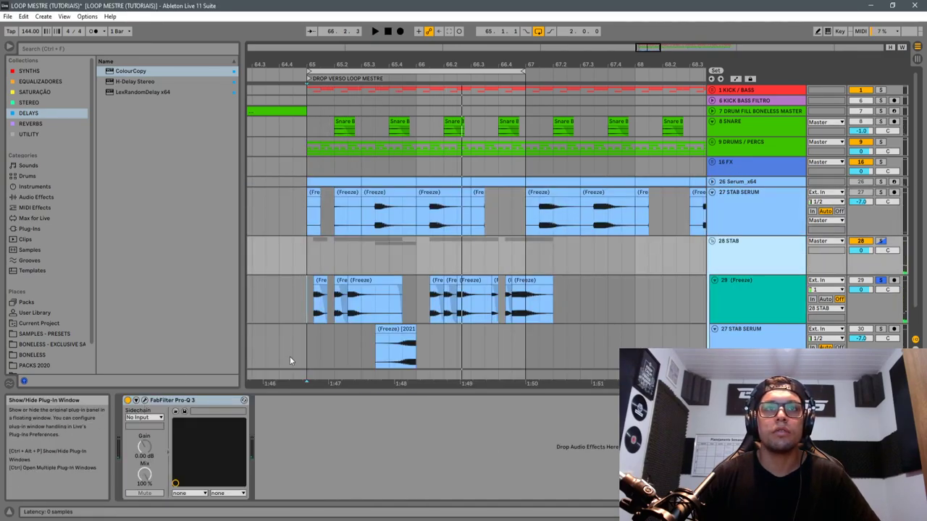
key(space)
mouse_move(419, 336)
mouse_down()
mouse_move(394, 339)
mouse_move(417, 332)
mouse_move(422, 352)
mouse_up()
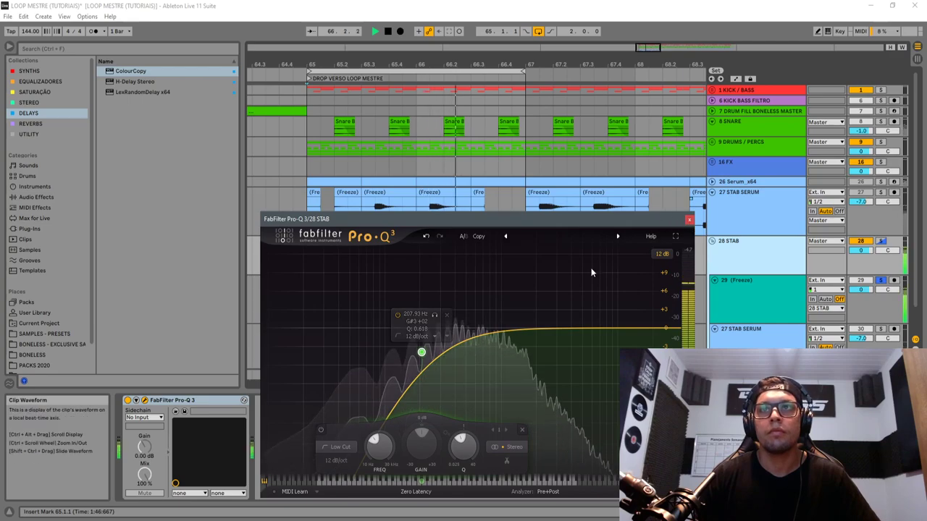
drag(423, 351, 426, 351)
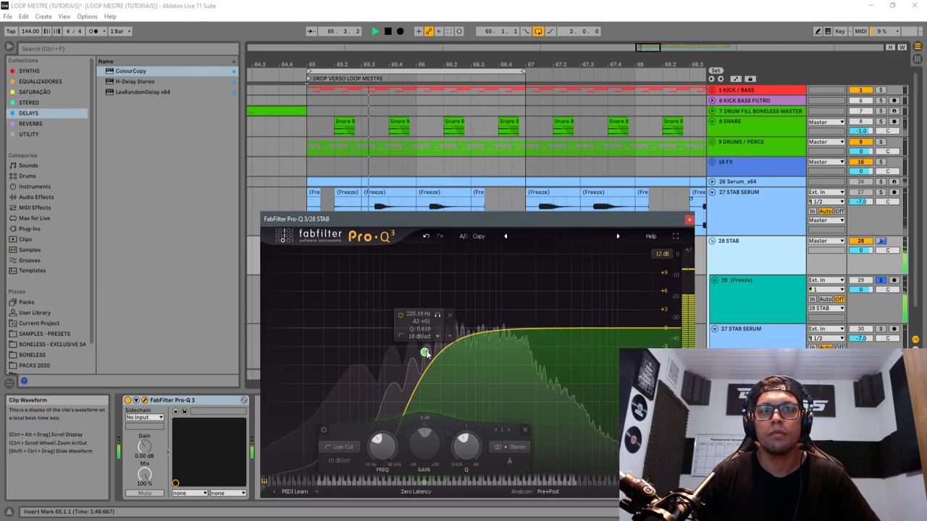
key(space)
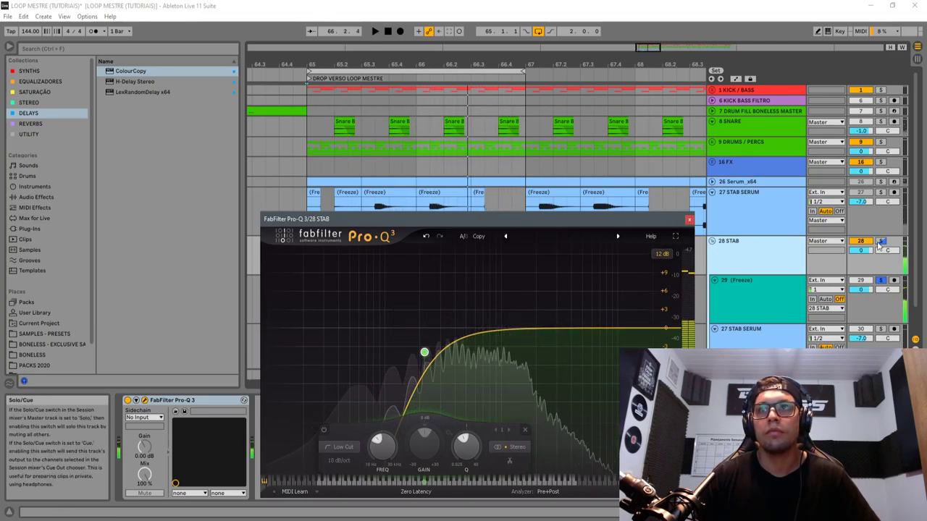
click(688, 218)
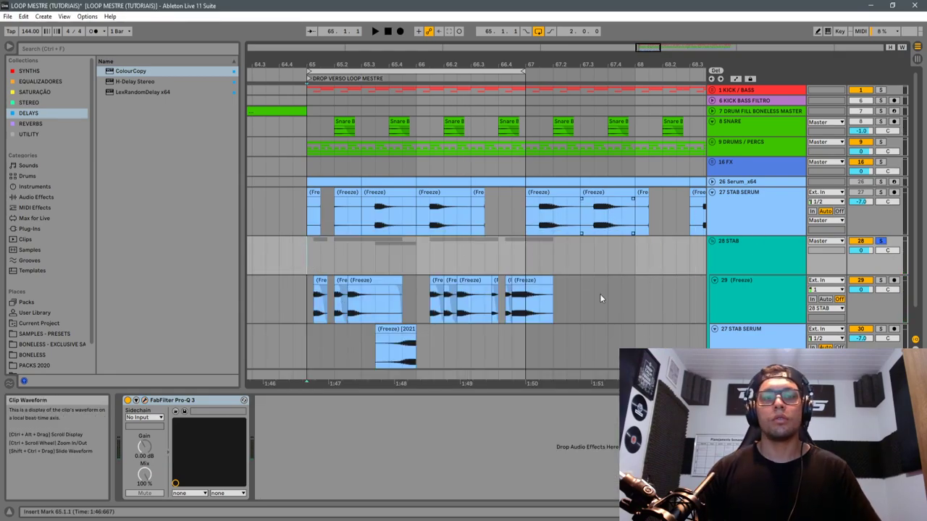
mouse_move(506, 60)
mouse_down()
mouse_move(504, 38)
mouse_move(507, 45)
mouse_up()
click(715, 281)
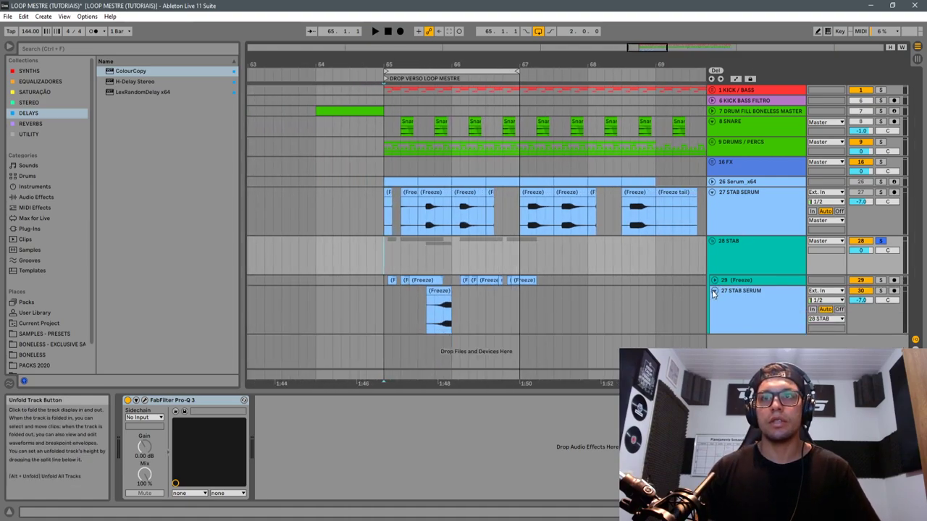
click(715, 293)
click(715, 281)
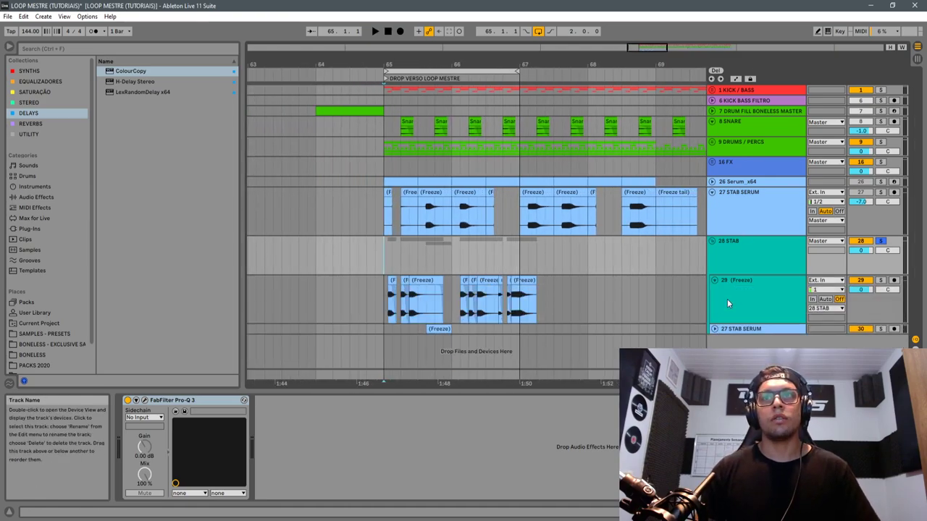
click(714, 329)
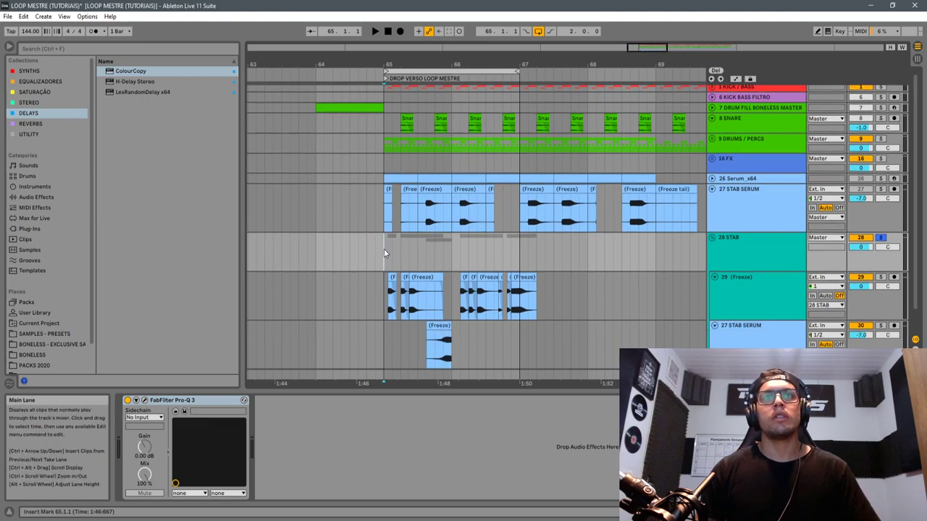
drag(386, 263, 518, 268)
drag(469, 65, 469, 91)
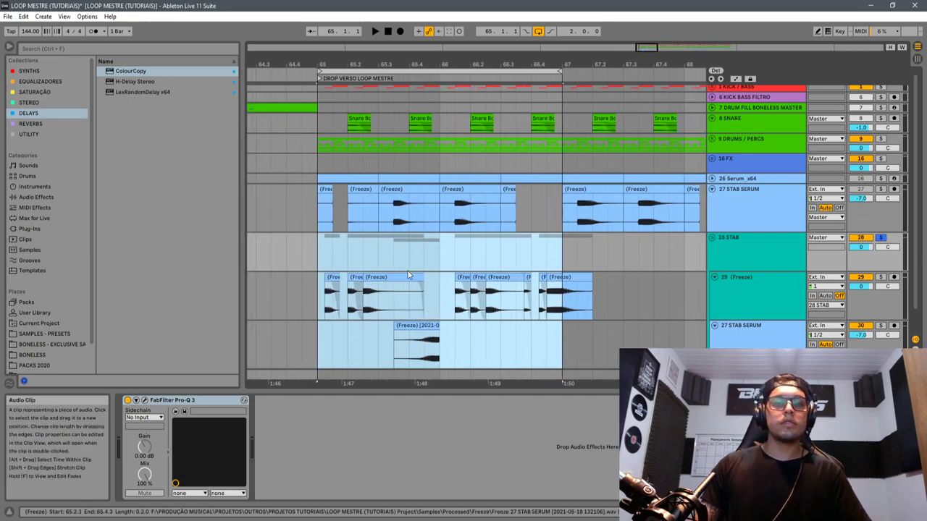
click(324, 252)
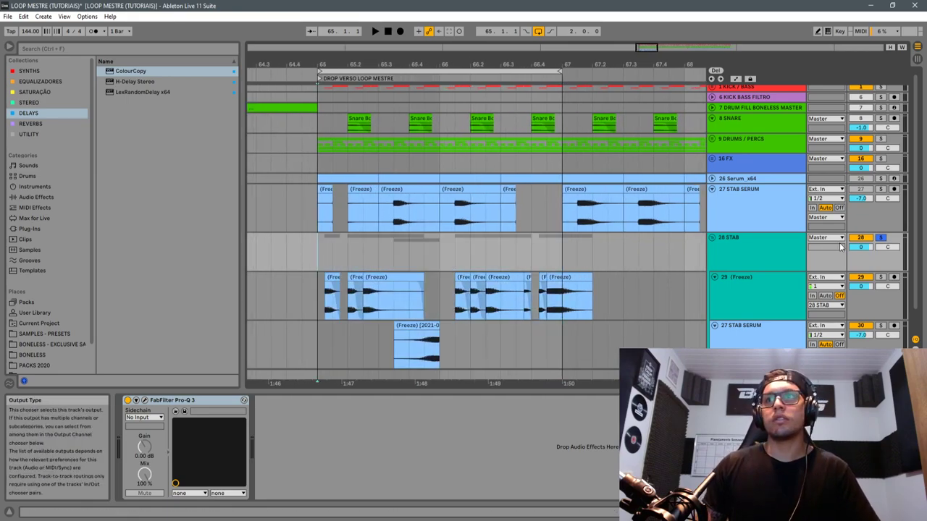
Unsolo the STAB group and duplicate its two bars from 65.1.1 to 67.1.1 into the following two bars.
click(880, 238)
mouse_move(564, 64)
mouse_down()
mouse_move(506, 43)
mouse_move(506, 29)
mouse_up()
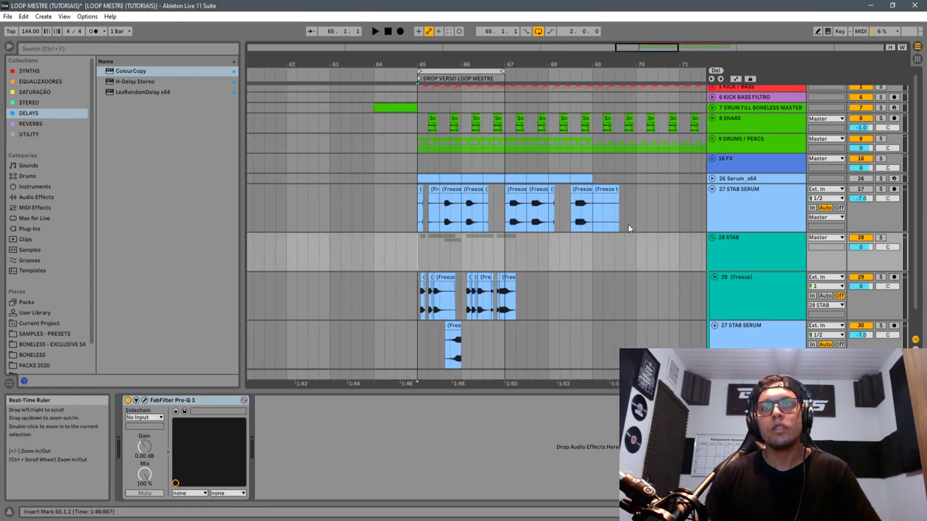
scroll(628, 224, down, 1)
click(712, 223)
drag(505, 244, 423, 244)
click(712, 241)
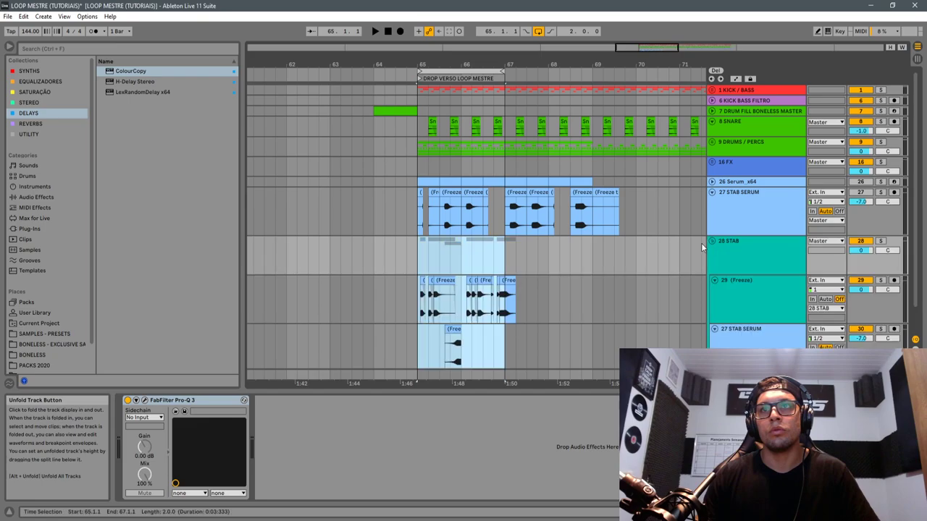
key(ctrl+d)
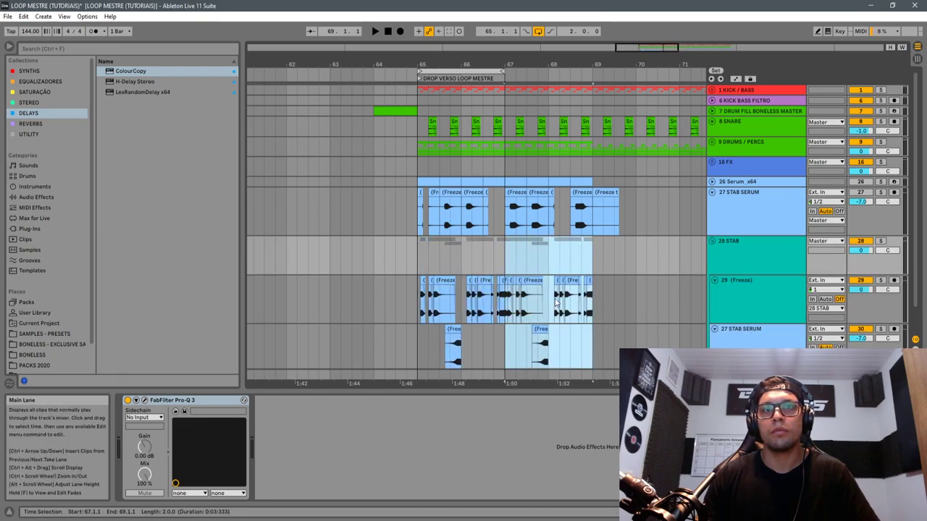
Extend the loop to four bars, from 65.1.1 to 69.1.1, and listen to the duplicated stabs with the drums.
drag(502, 71, 593, 72)
key(space)
key(space)
key(space)
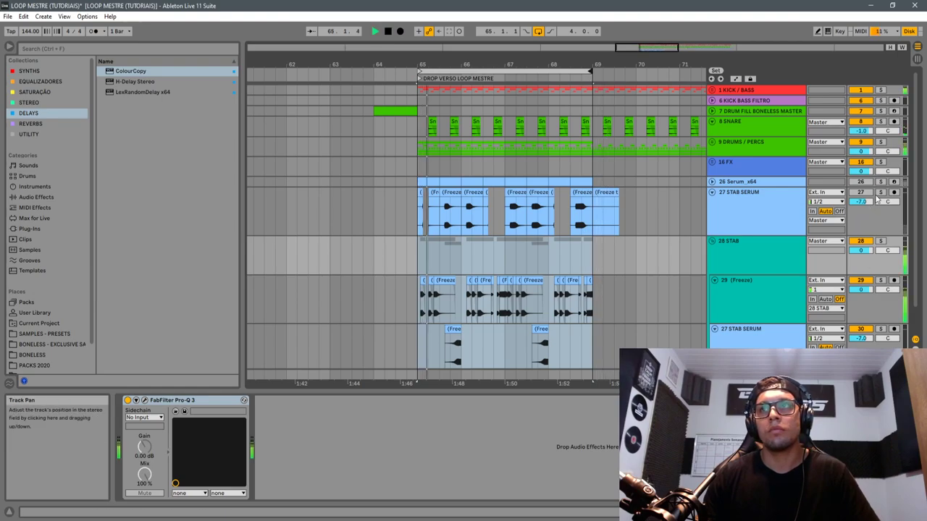
click(714, 281)
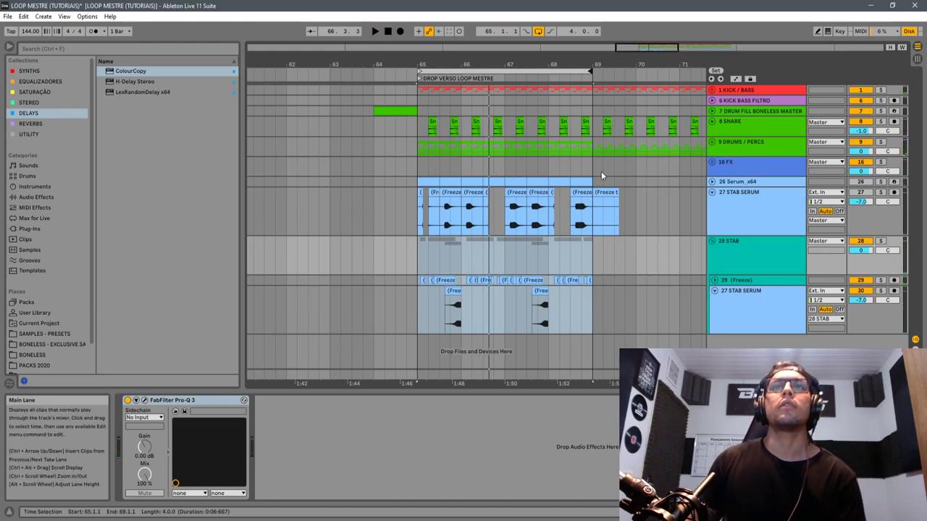
click(556, 209)
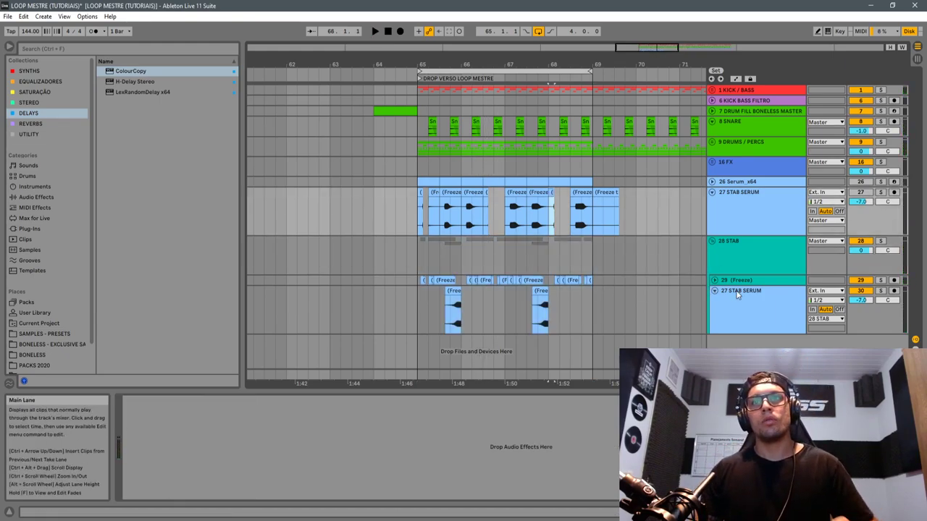
click(714, 281)
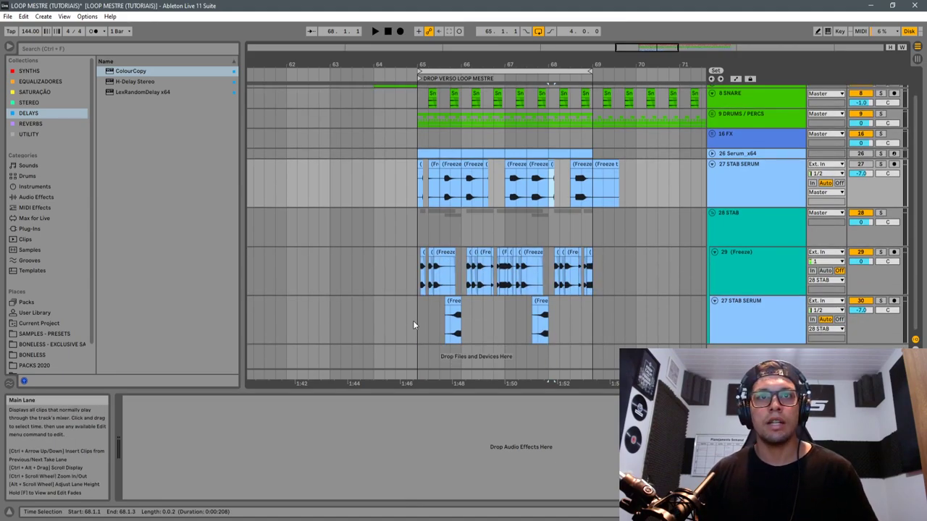
click(457, 313)
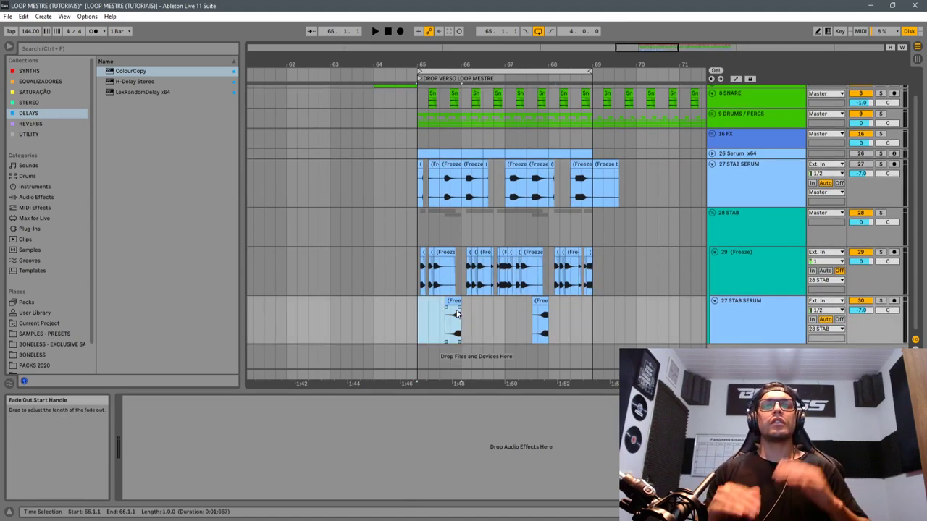